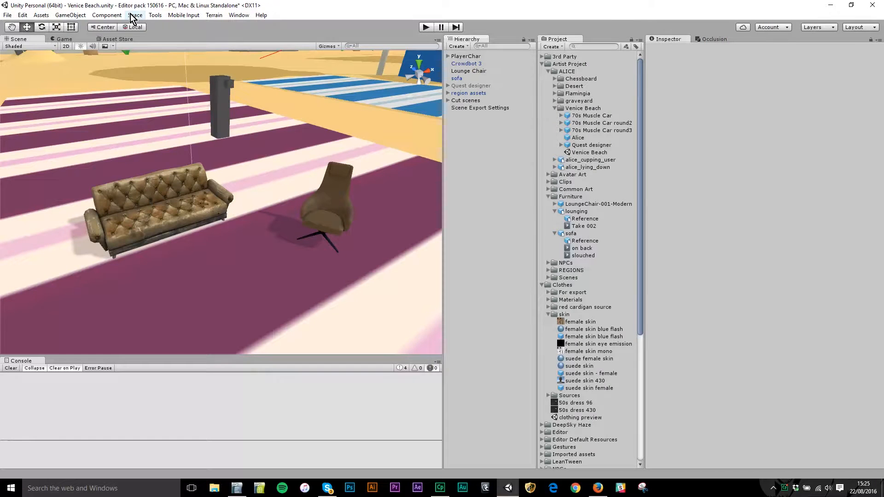
click(135, 15)
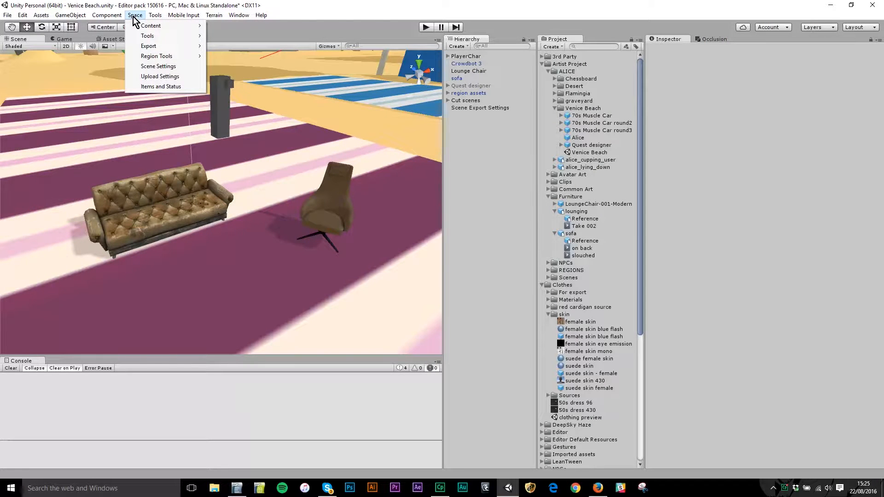
mouse_move(127, 14)
click(415, 86)
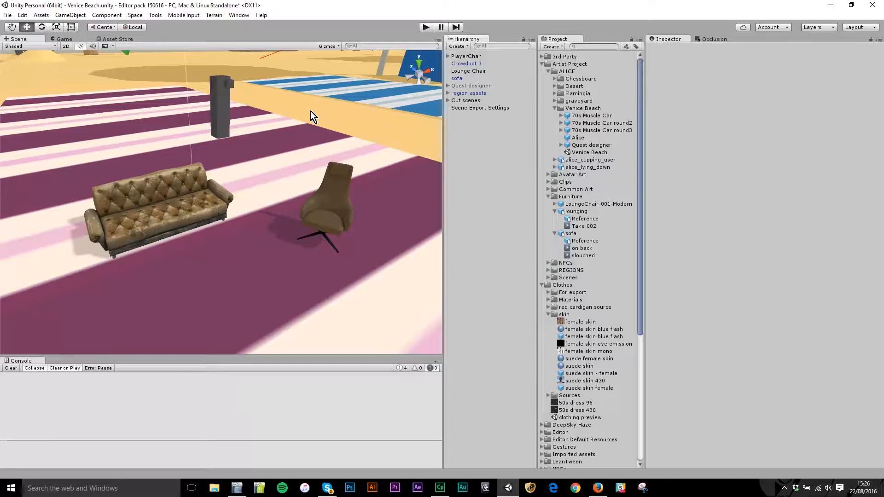
key(alt)
alt+drag(190, 206, 254, 236)
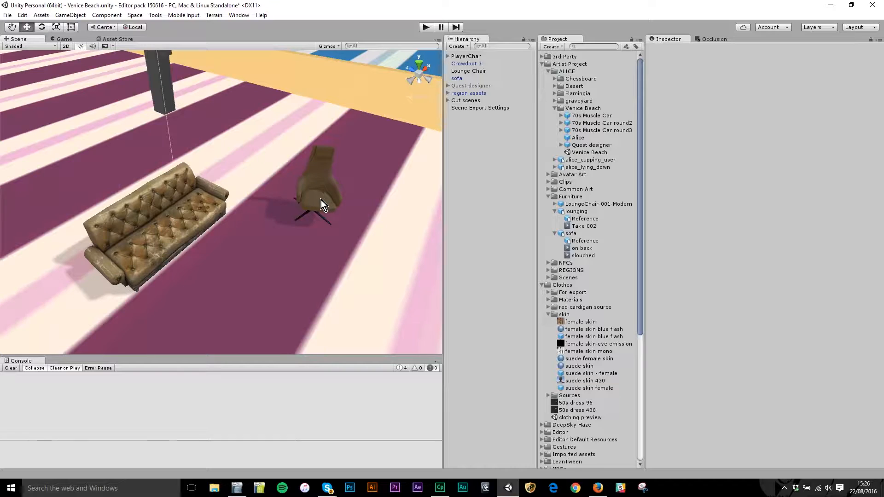
alt+drag(182, 225, 200, 210)
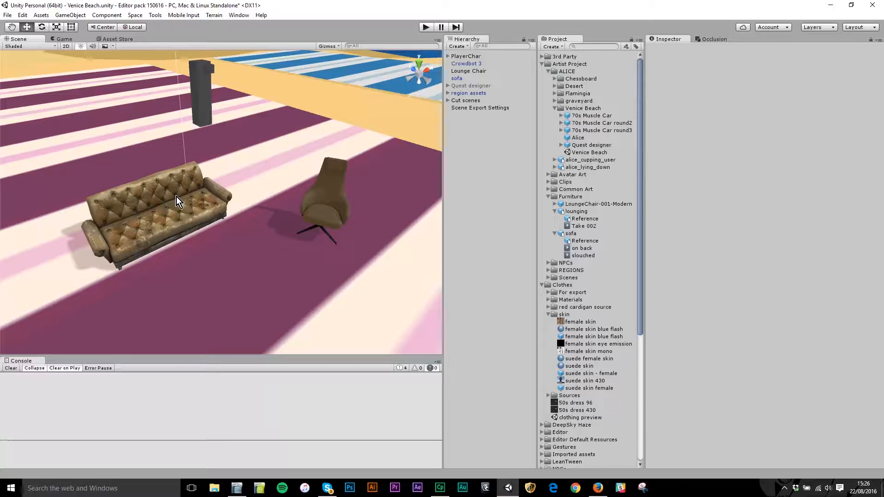
- Add an empty child object under the Lounge Chair in the scene
click(329, 207)
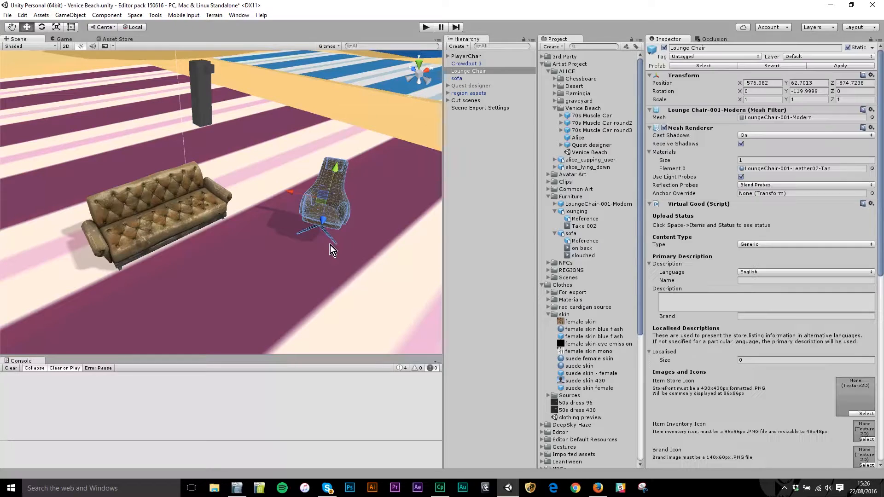
alt+drag(325, 229, 307, 228)
scroll(374, 205, up, 10)
alt+drag(213, 226, 362, 258)
alt+drag(302, 254, 346, 234)
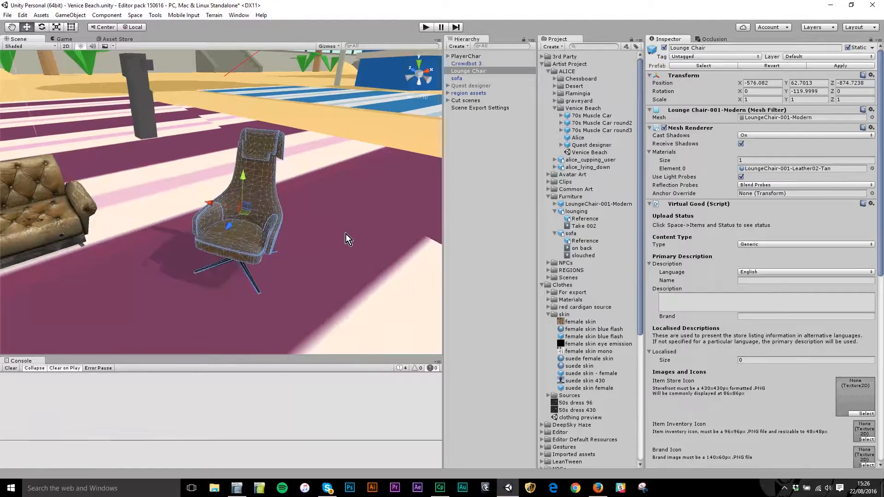
click(496, 73)
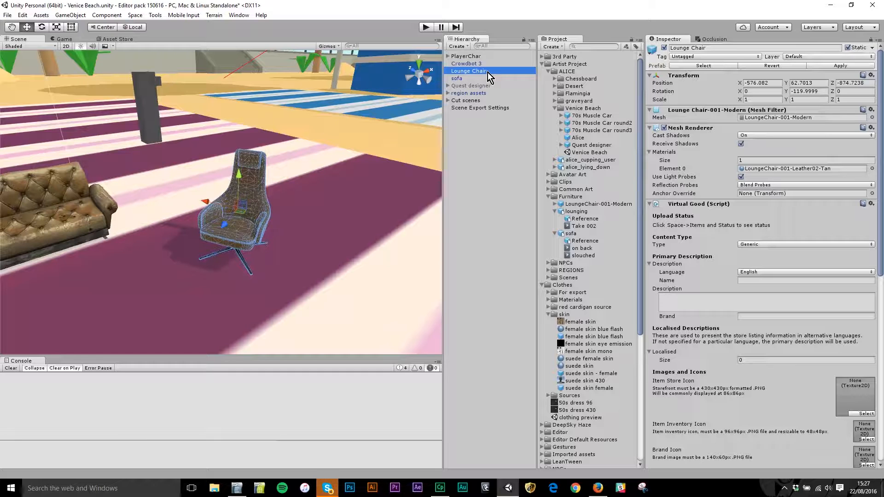
click(458, 46)
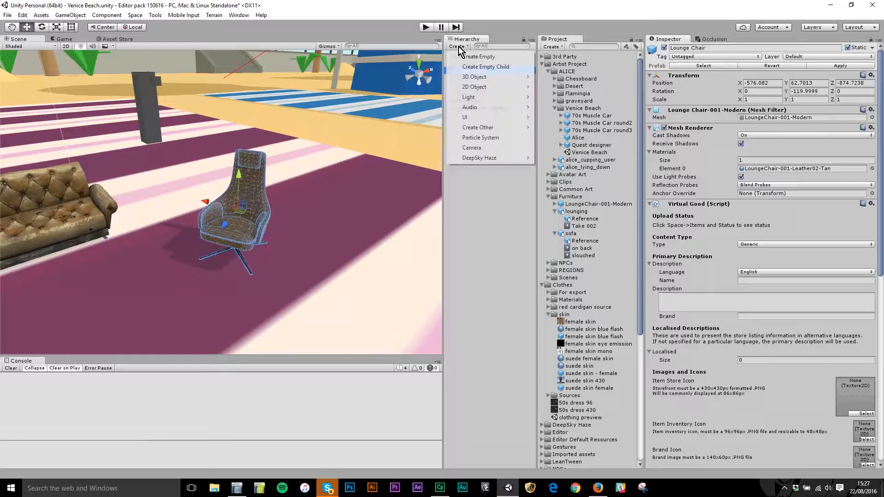
click(475, 67)
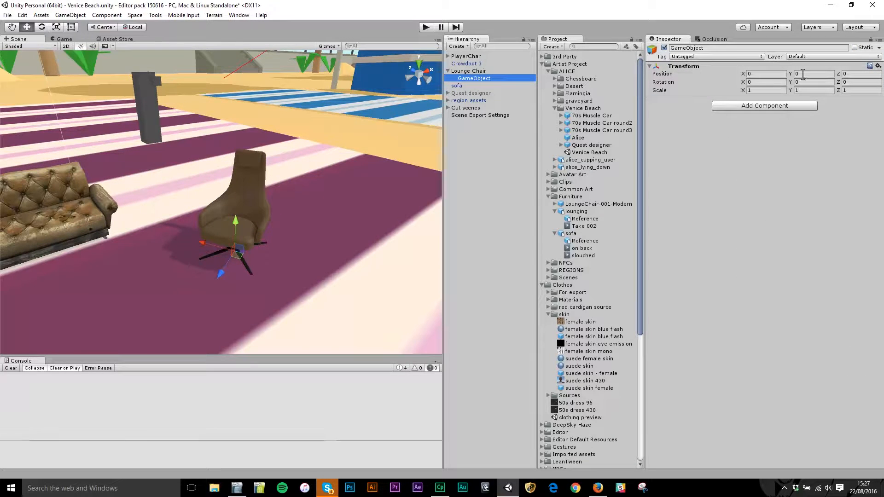
- Rename the Lounge Chair's empty child object to "pose"
click(466, 72)
click(474, 79)
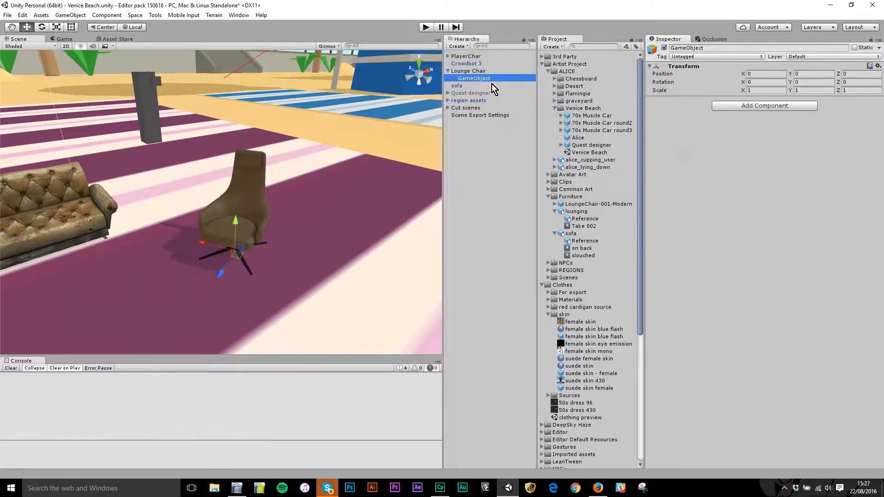
click(478, 79)
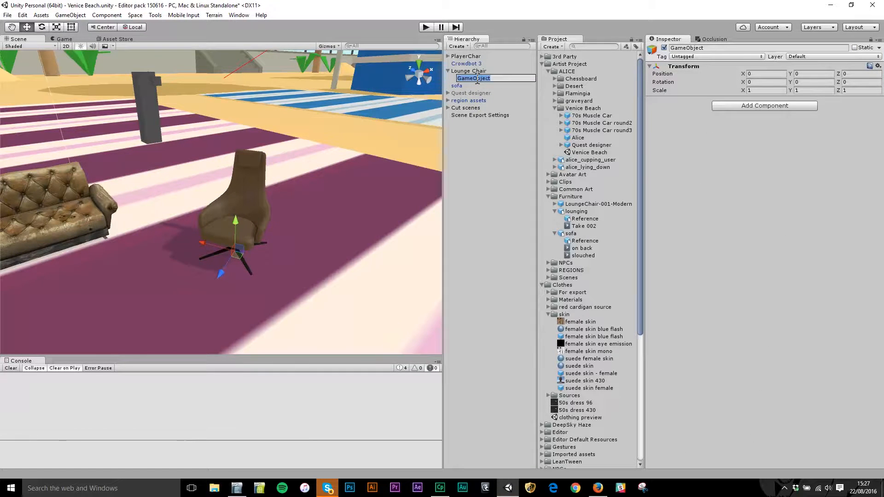
text(pose)
key(Return)
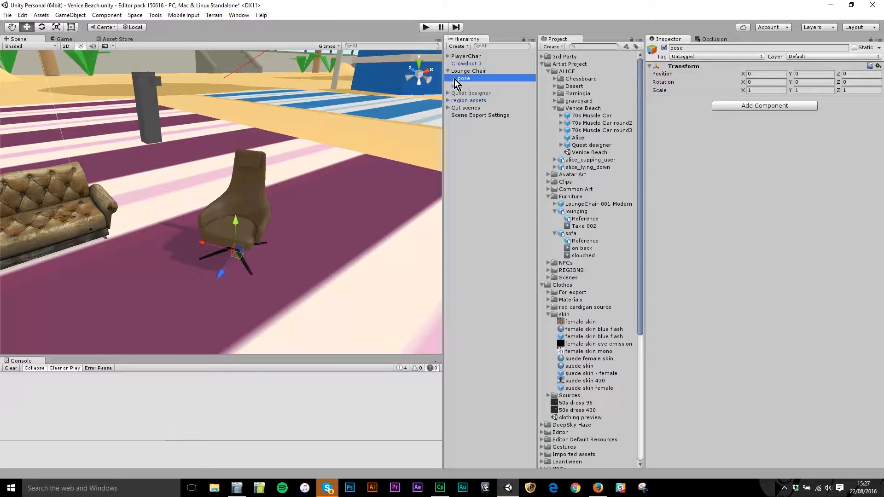
- Add the Seat Improved component to the pose object
click(776, 105)
text(seat)
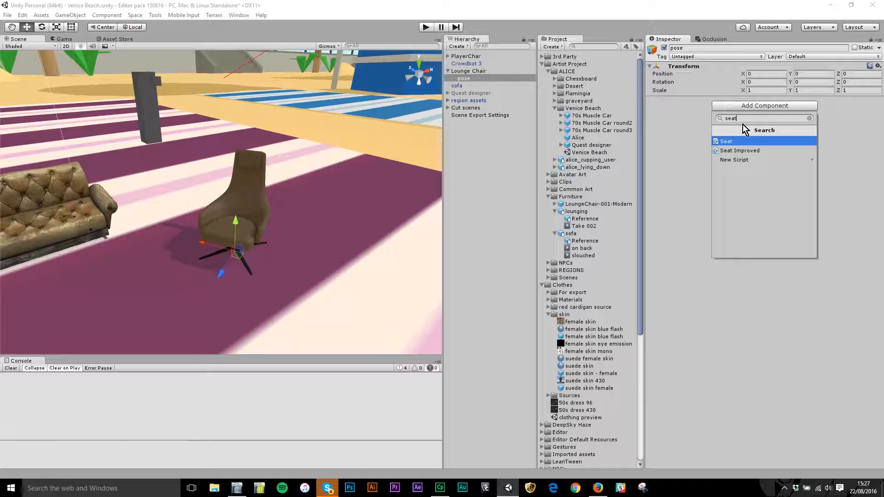
click(754, 151)
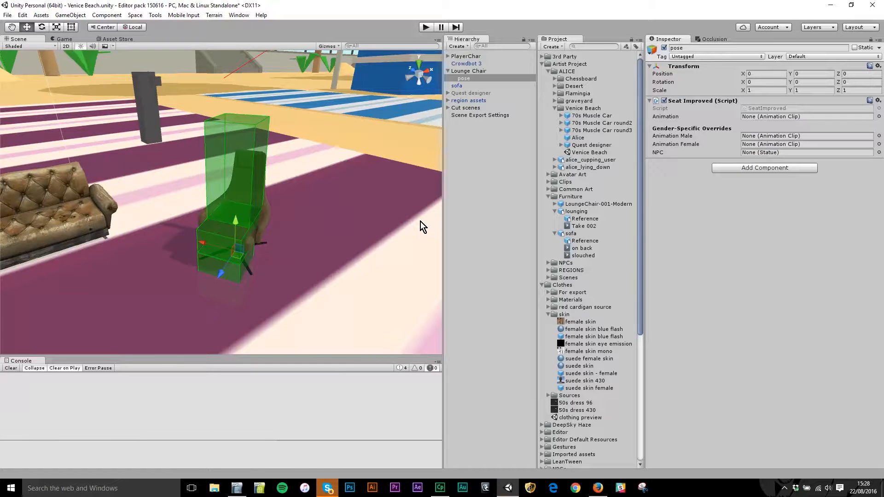
mouse_move(222, 239)
alt+mouse_down()
mouse_move(251, 247)
mouse_move(114, 181)
mouse_move(212, 245)
alt+mouse_up()
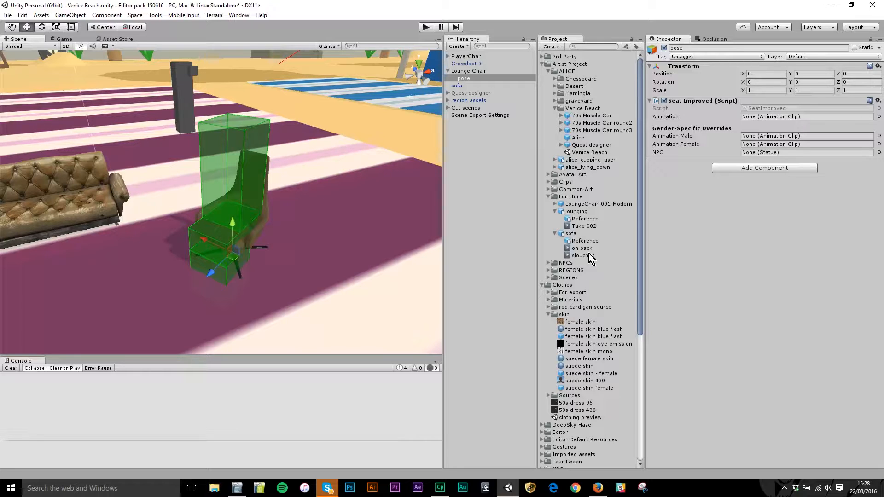
- Preview the Take 002 animation clip of the lounging asset in the Furniture folder and view it from another angle
click(576, 197)
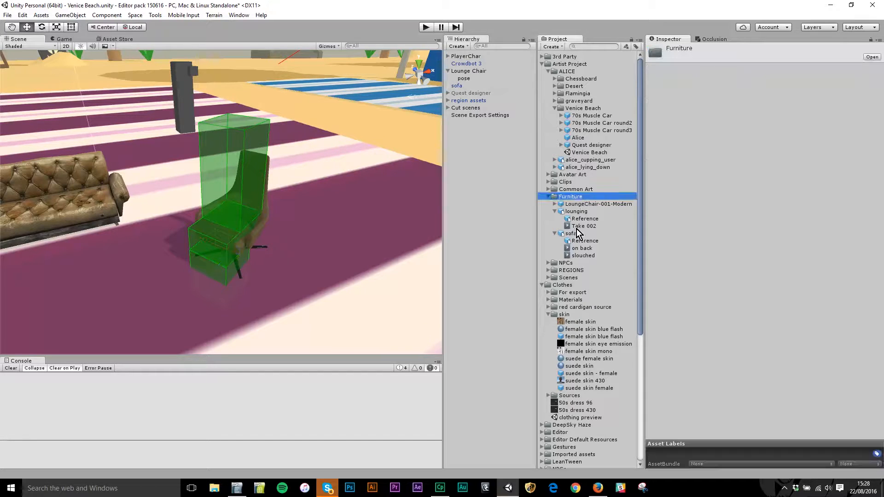
click(577, 213)
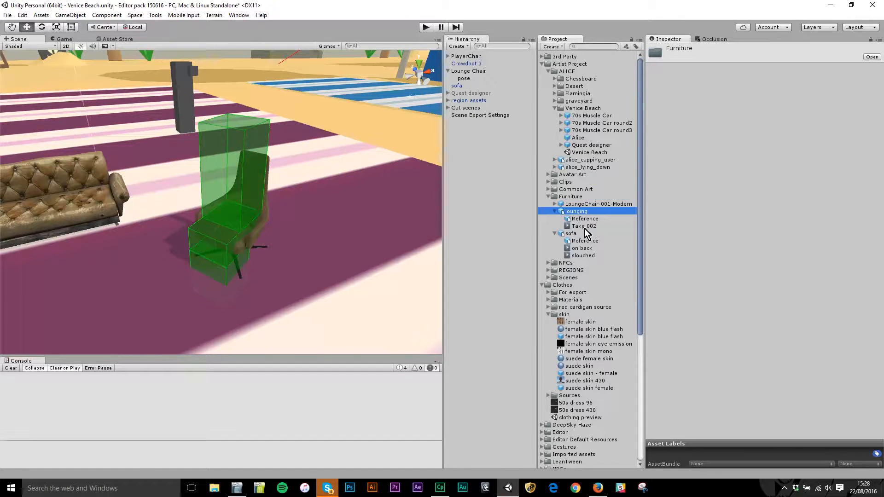
click(584, 227)
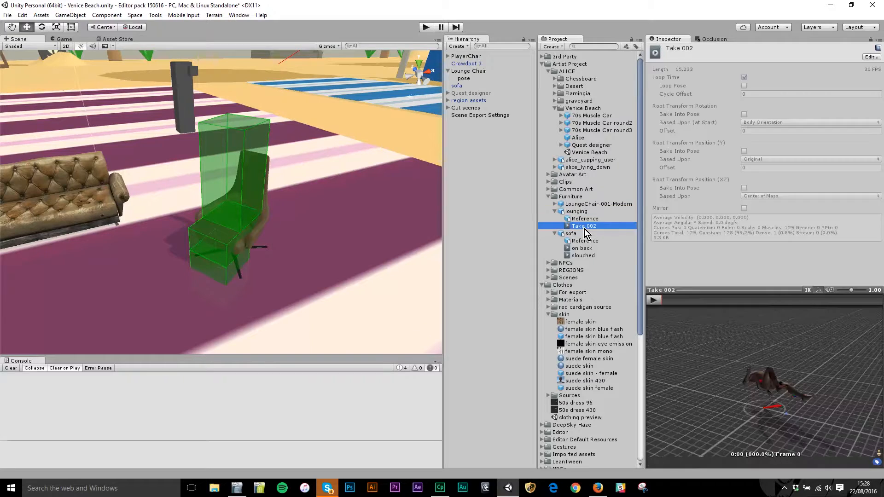
click(653, 300)
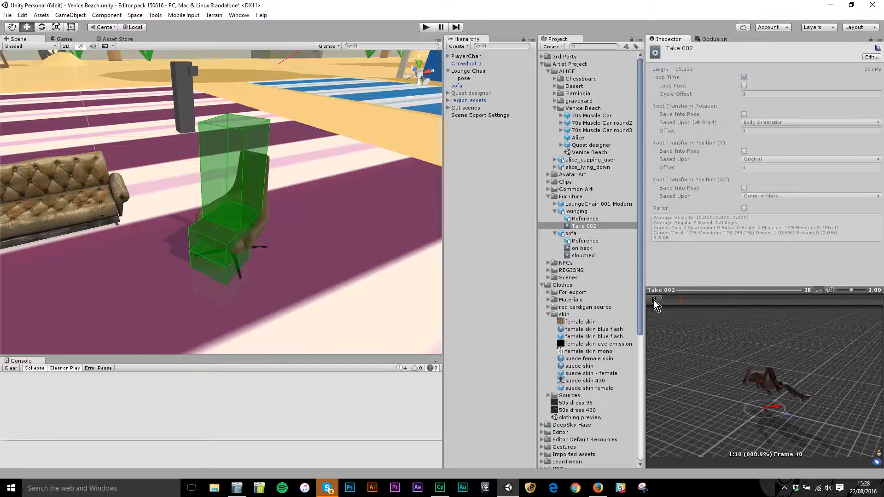
click(654, 300)
drag(840, 434, 710, 329)
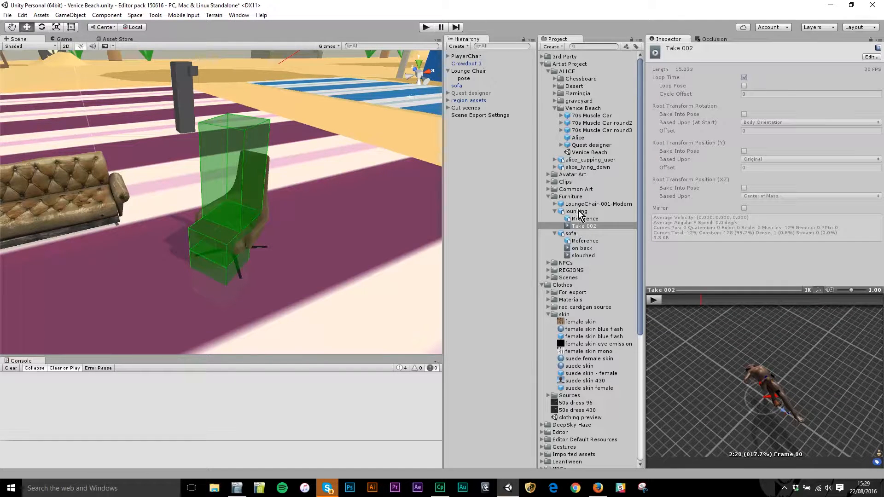
- Set the lounging asset's rig to the Humanoid animation type with the avatar definition Copy From Other Avatar
click(577, 212)
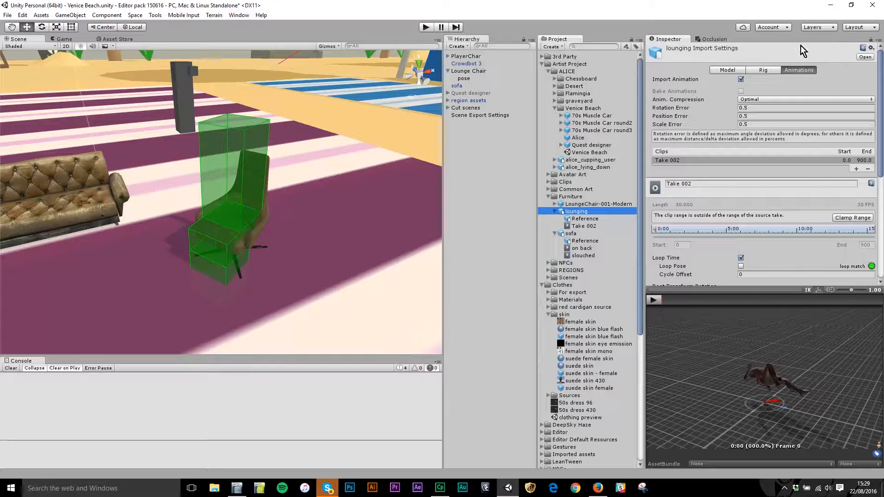
click(759, 73)
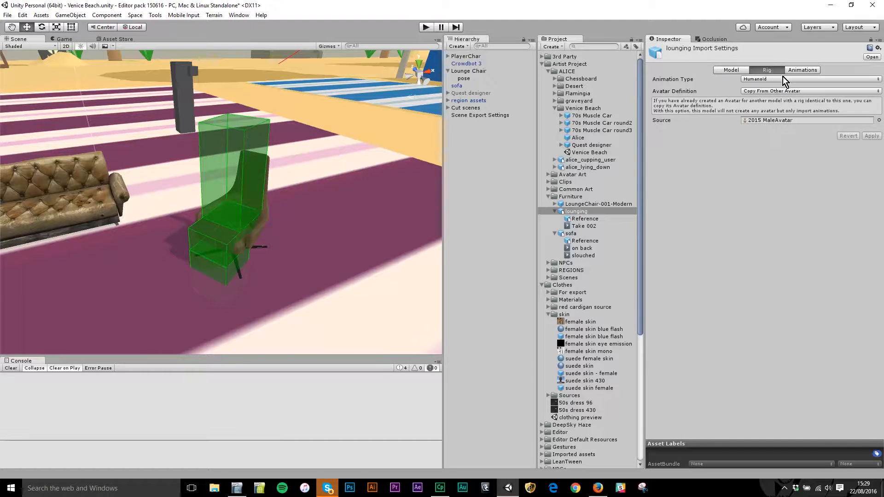
click(782, 79)
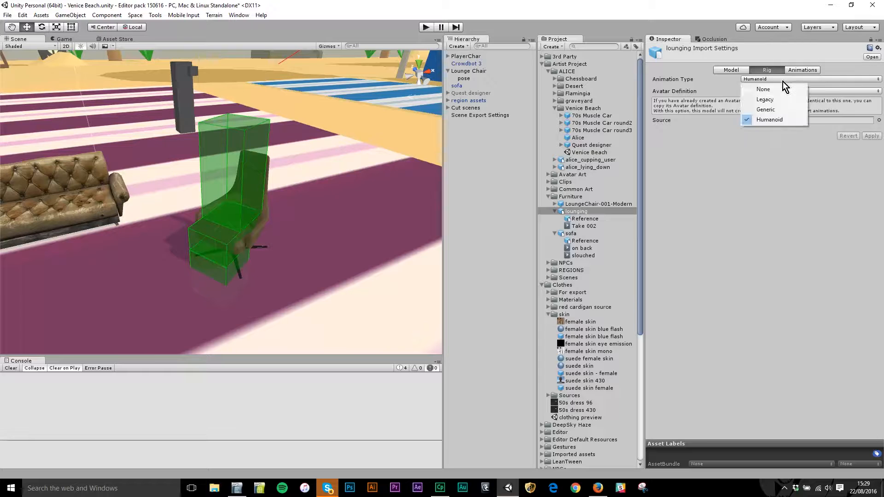
click(775, 120)
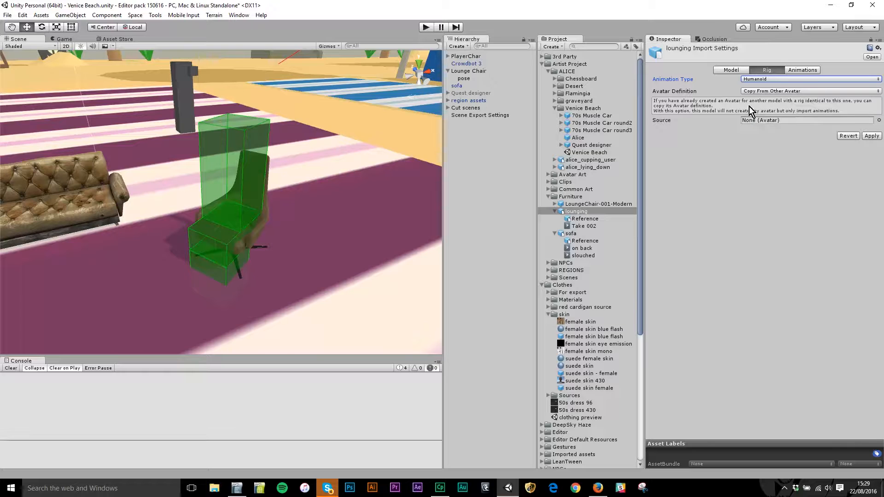
click(787, 92)
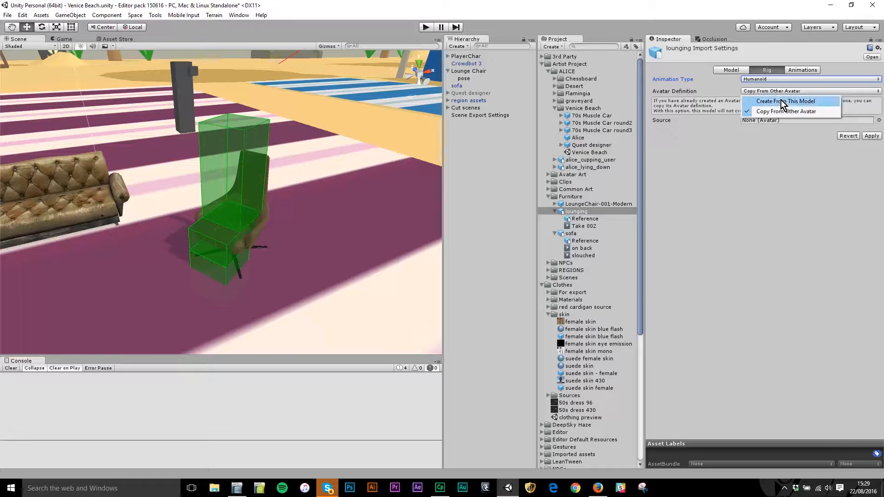
click(811, 113)
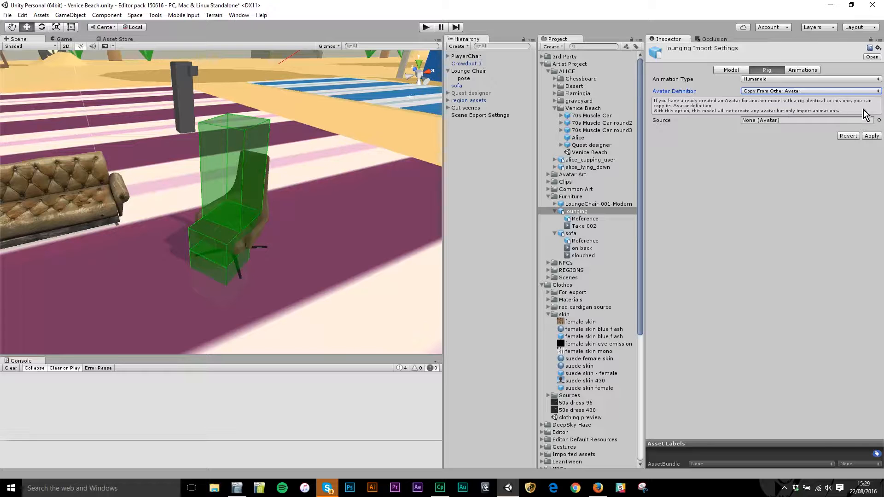
- Assign 2015 MaleAvatar as the source avatar for the lounging rig and apply the import settings
click(879, 120)
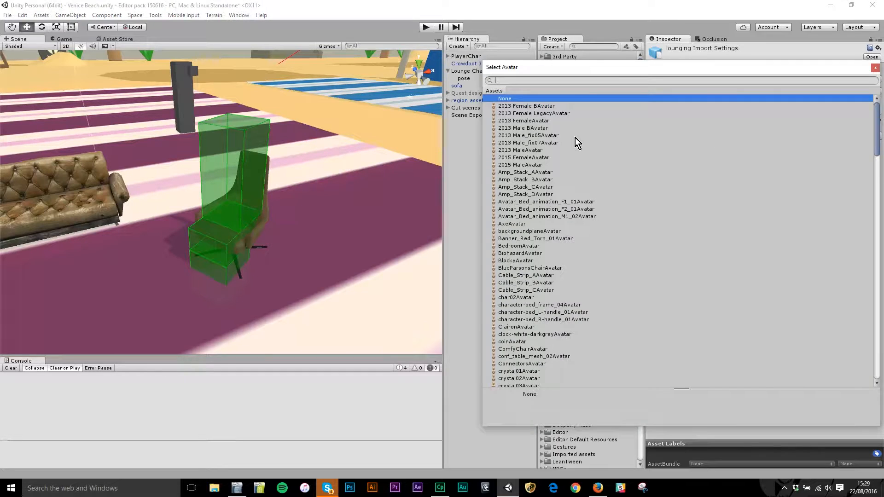
click(526, 164)
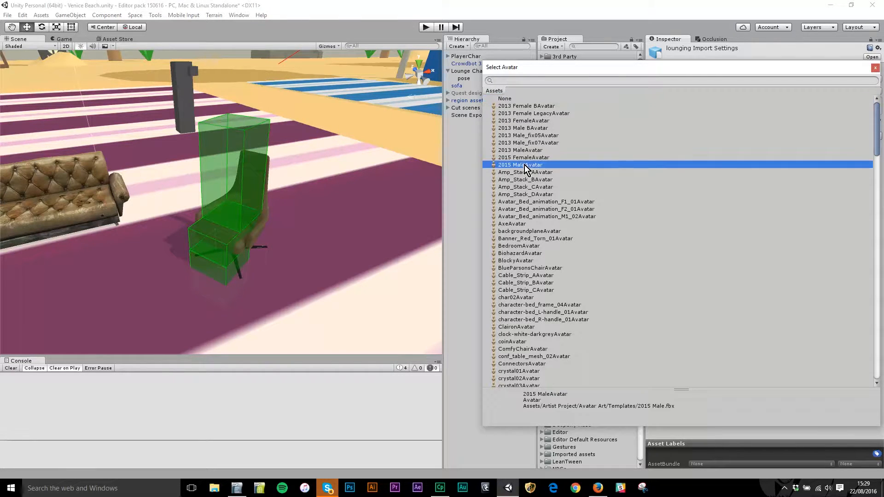
double_click(530, 165)
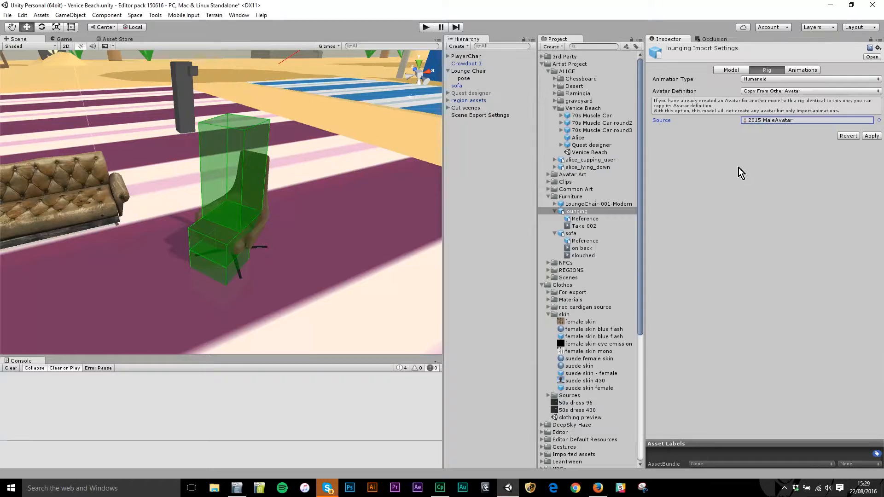
click(871, 135)
- Set the Root Motion Node of the lounging animation to <Root Transform> and apply the change
click(791, 69)
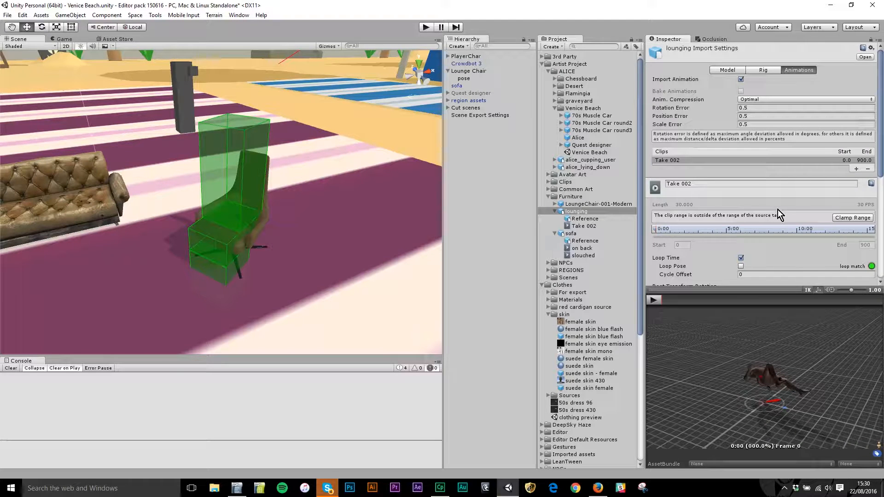
scroll(764, 220, down, 10)
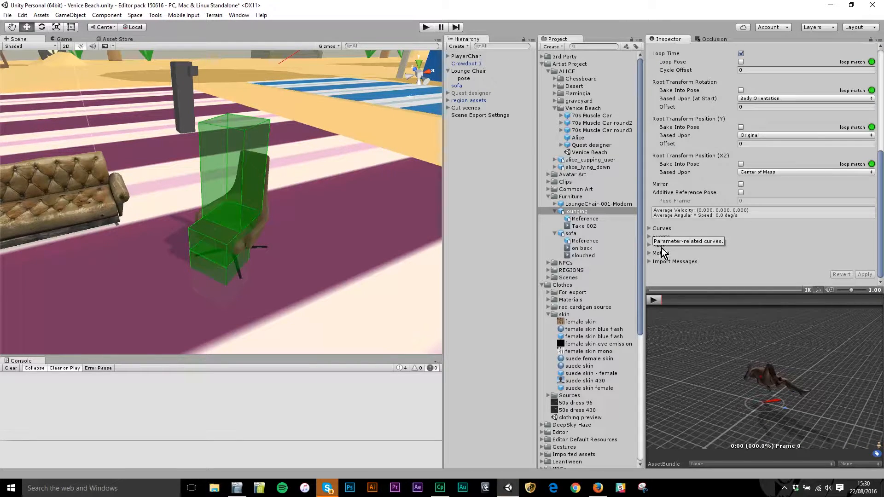
click(649, 253)
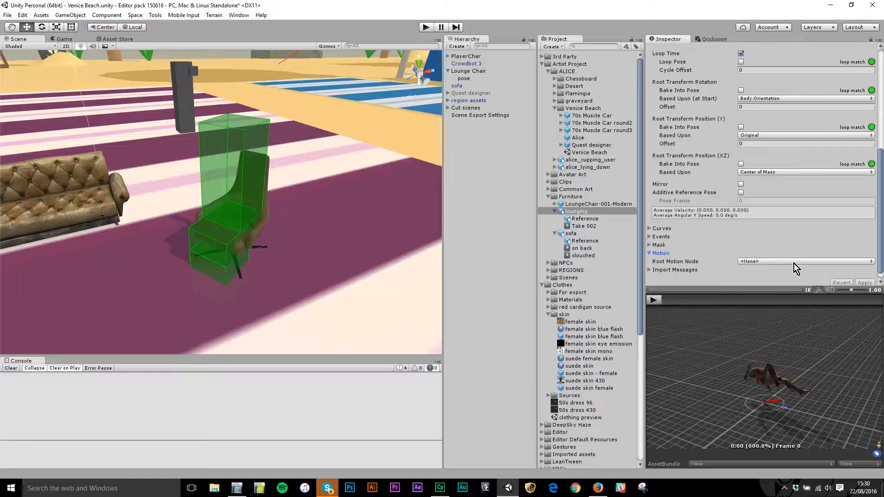
click(793, 263)
click(797, 281)
click(864, 283)
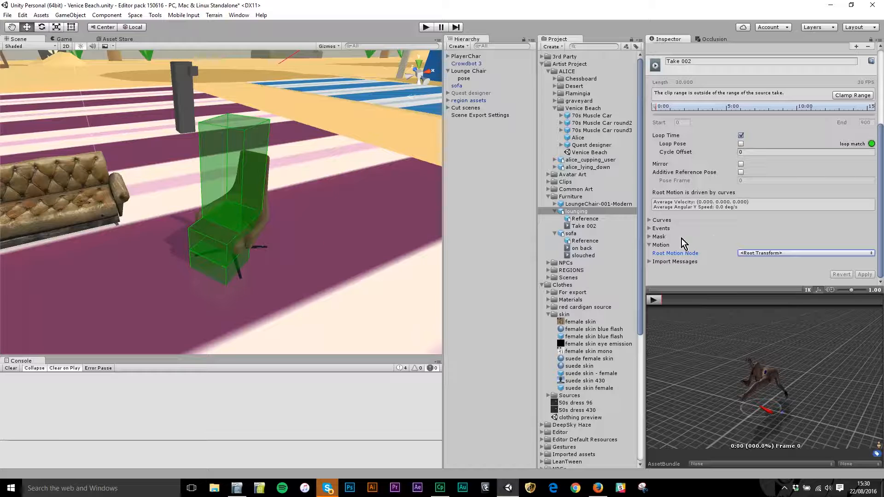
scroll(720, 150, up, 5)
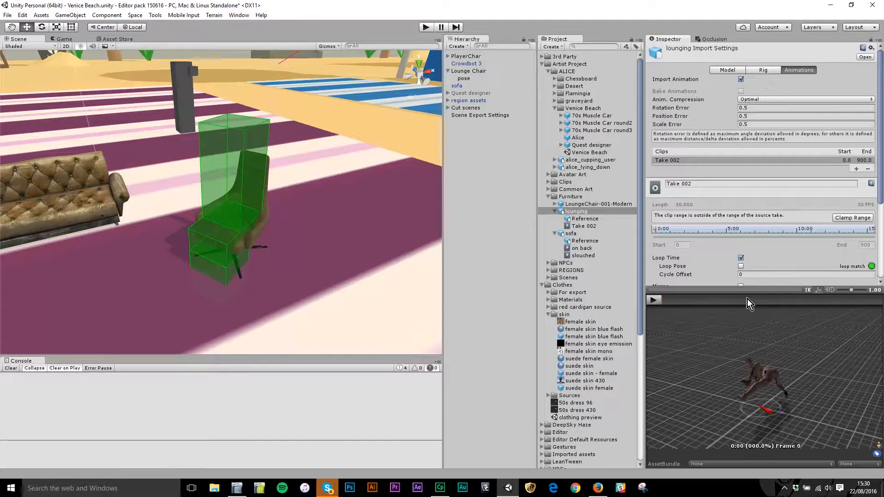
scroll(720, 268, down, 5)
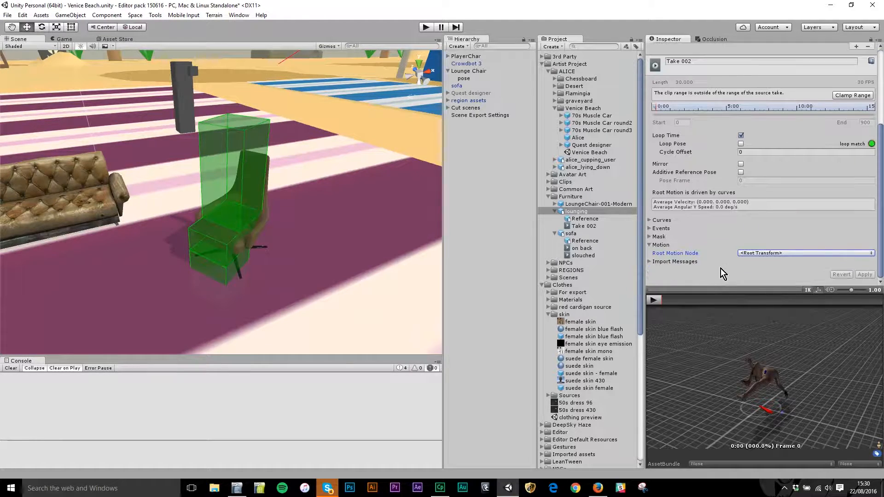
- Set the Root Motion Node of the lounging animation to <None> and apply the import settings
click(766, 253)
click(766, 261)
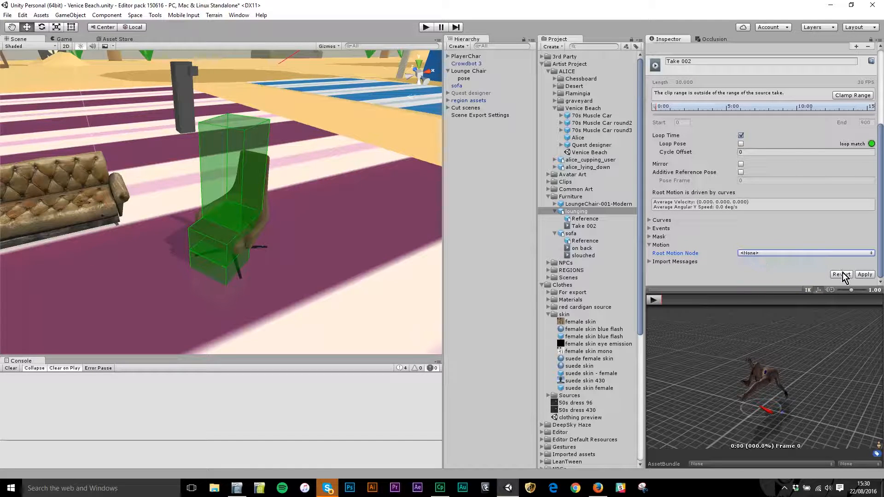
click(864, 275)
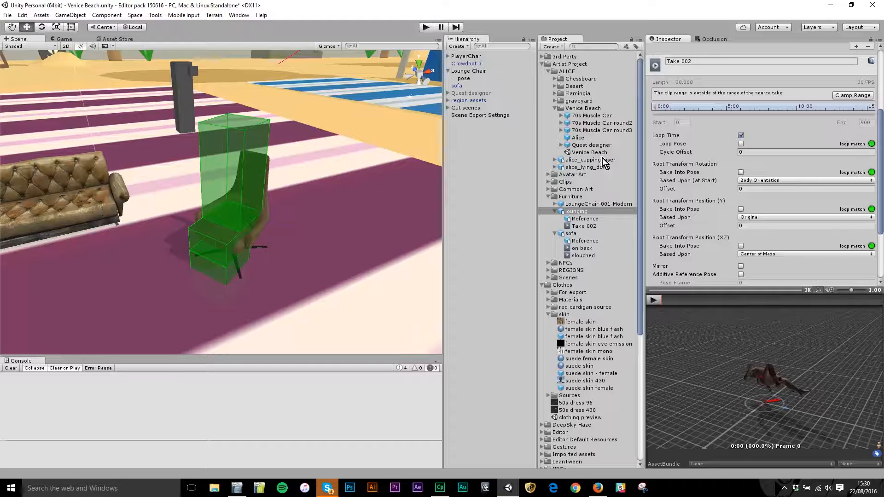
scroll(681, 255, down, 5)
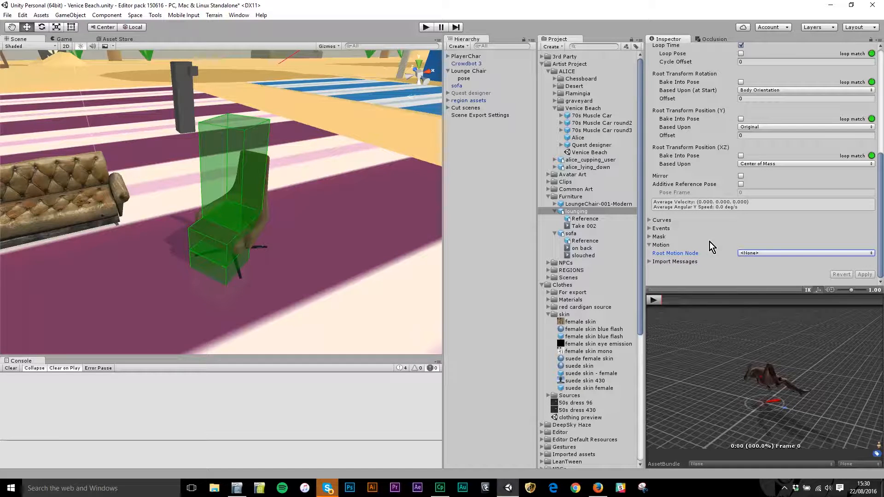
scroll(709, 241, up, 5)
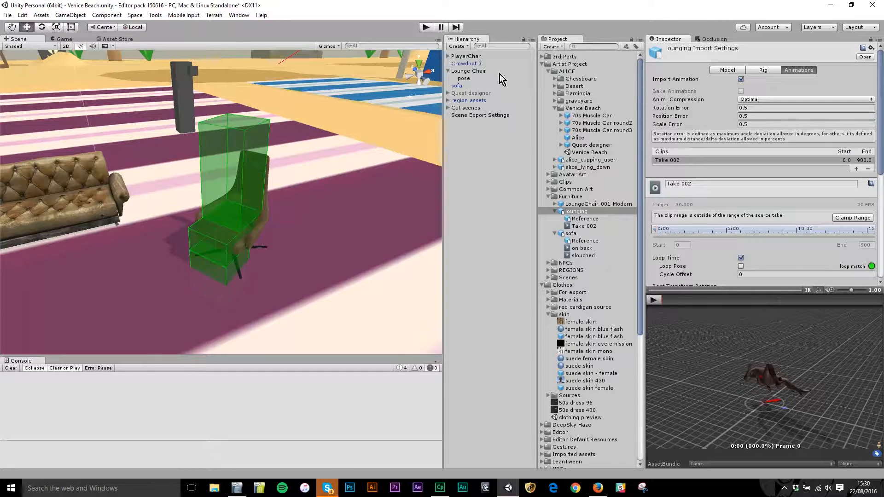
- Assign the lounging Take 002 clip as the Animation of the Seat Improved script on the Lounge Chair's pose object
click(464, 71)
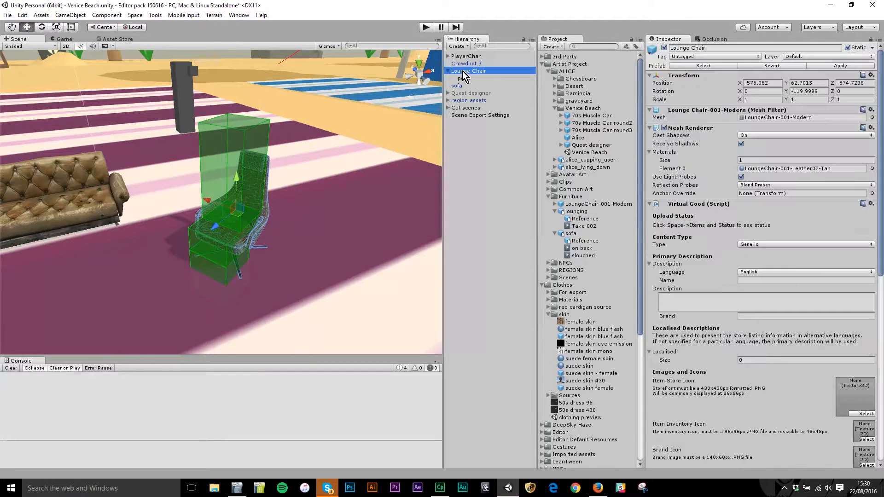
click(464, 78)
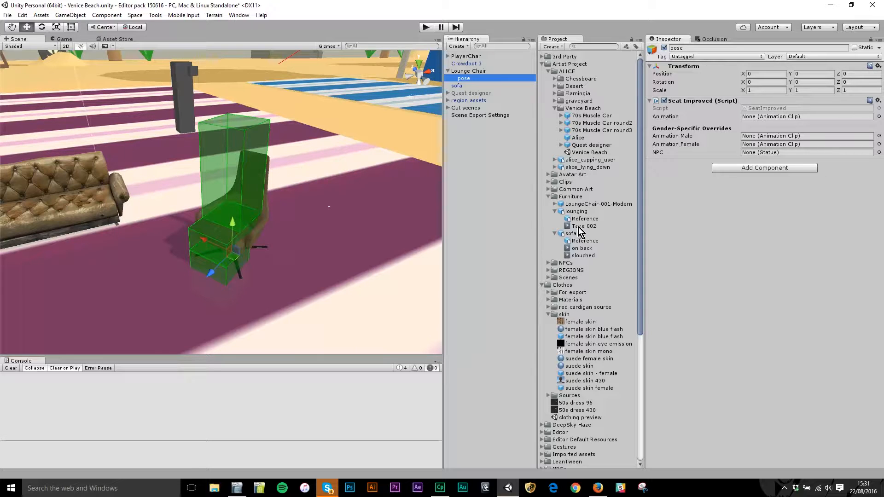
drag(578, 226, 783, 117)
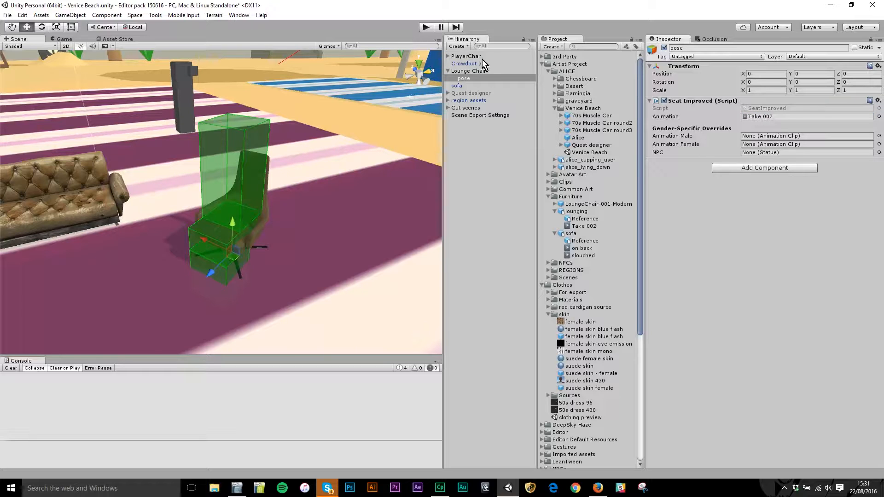
- Select PlayerChar and, in play mode, walk the avatar to the lounge chair and seat it there
click(467, 56)
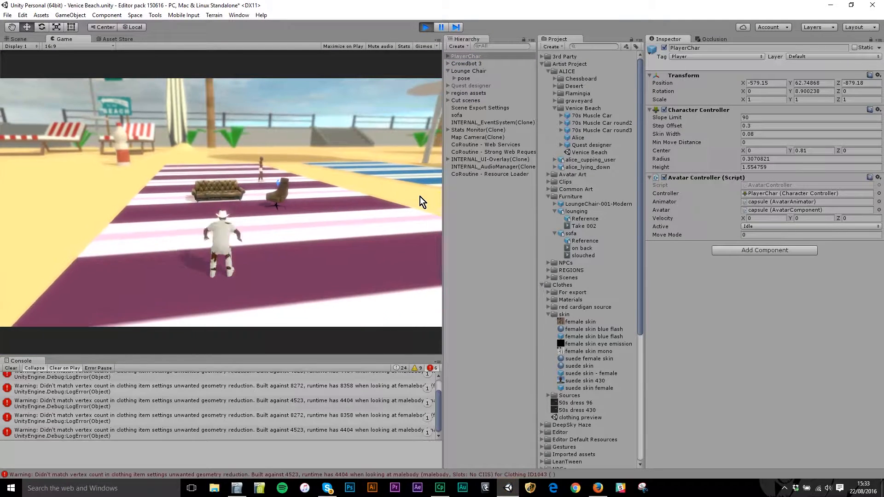
click(296, 208)
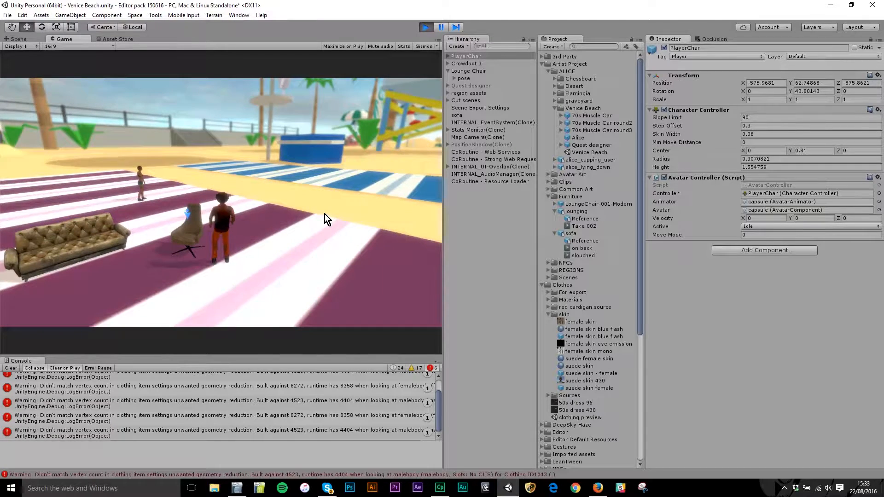
right_drag(294, 243, 191, 250)
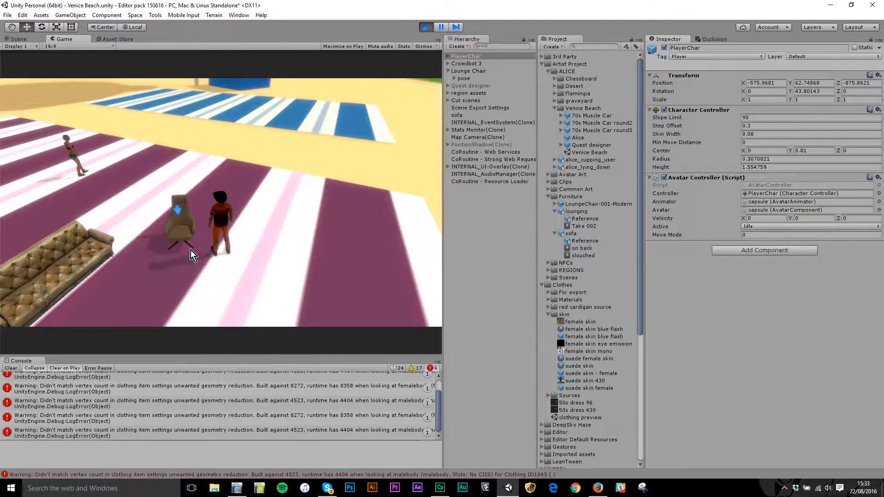
click(185, 216)
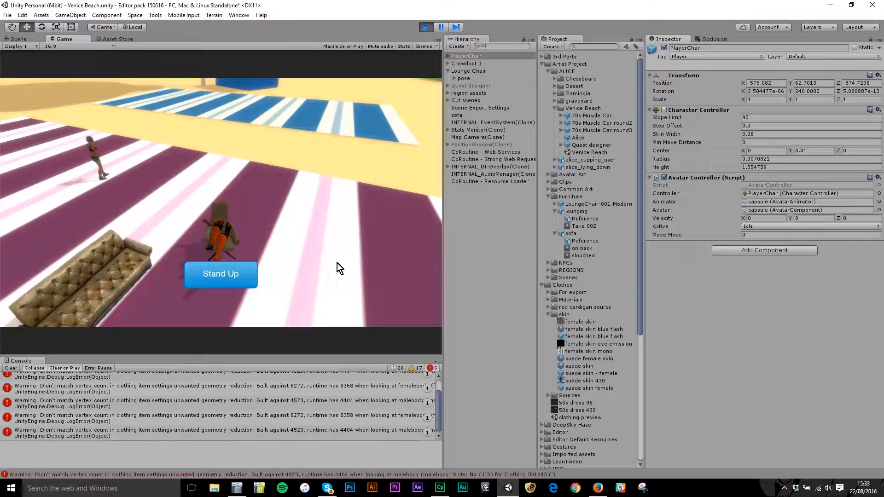
right_drag(335, 256, 309, 253)
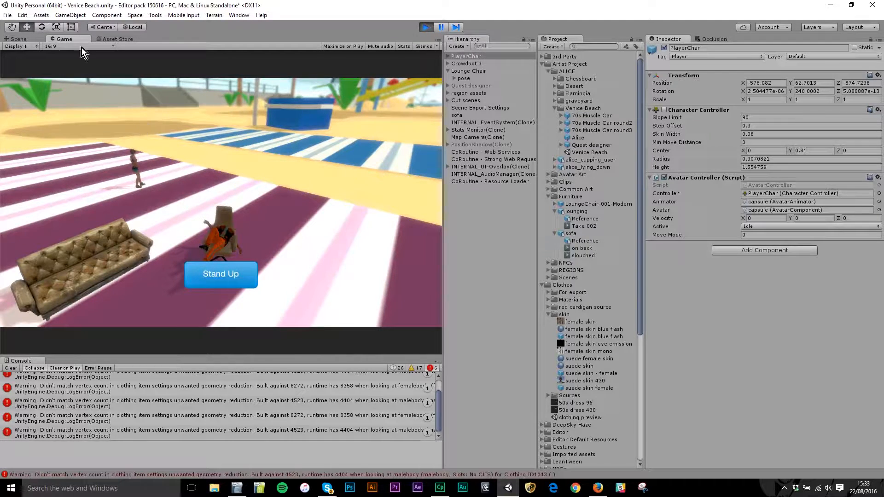
- In the Scene view, rotate the Lounge Chair's pose object to about 90° around Y while the game runs
click(17, 38)
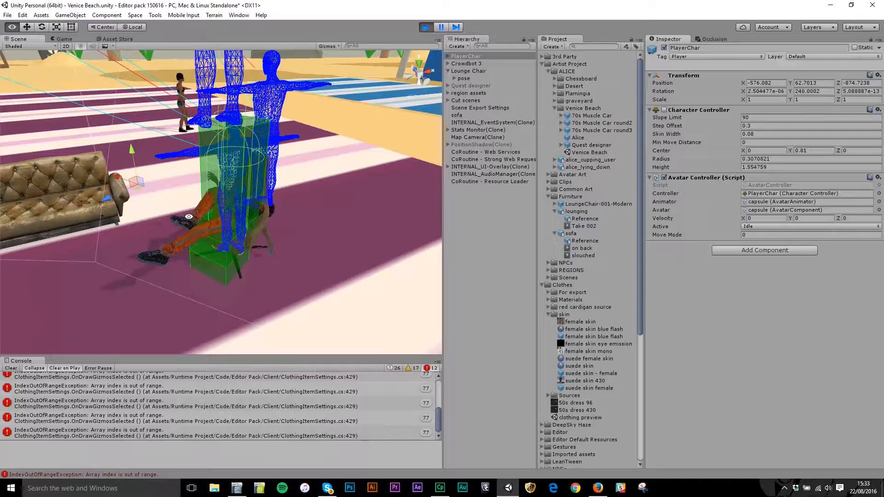
alt+drag(200, 248, 221, 213)
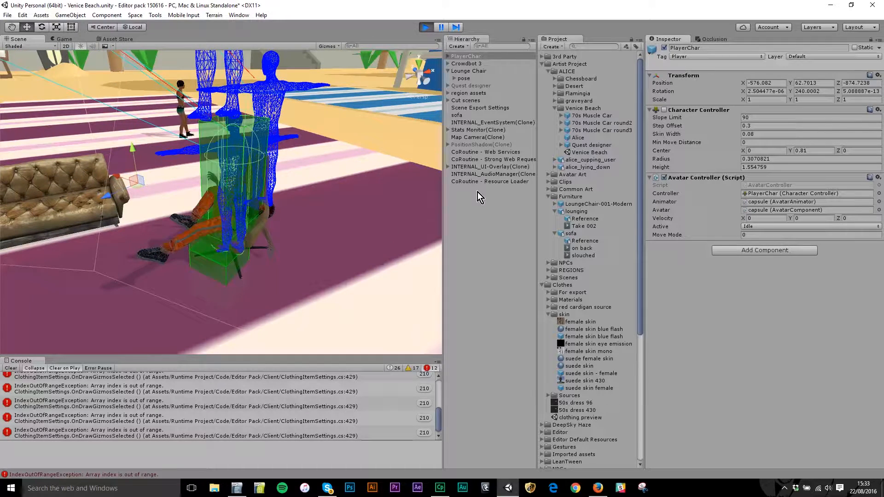
click(465, 79)
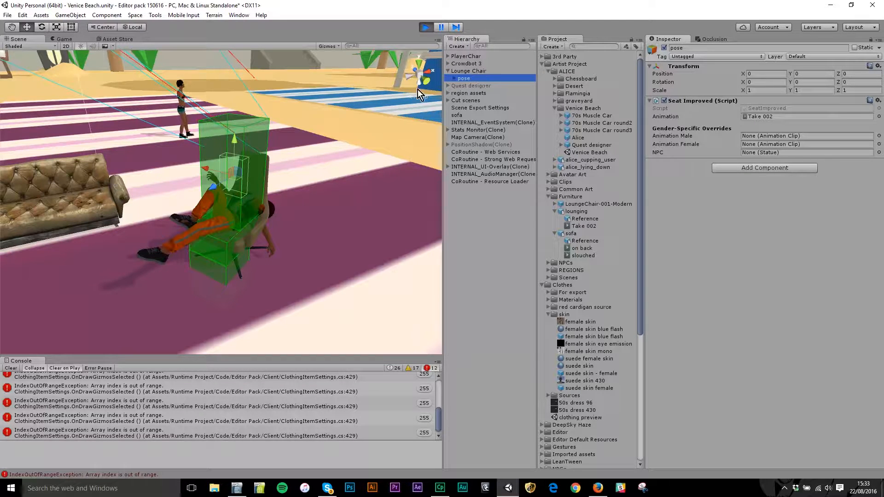
alt+drag(229, 219, 227, 262)
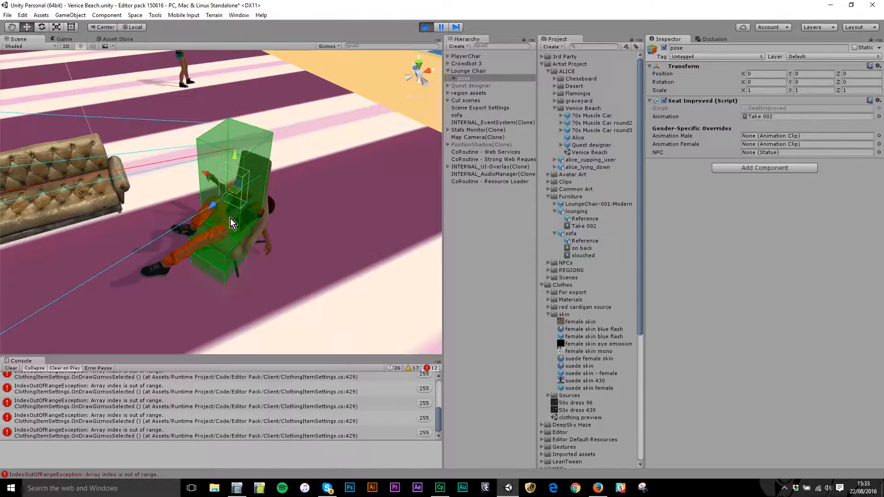
key(e)
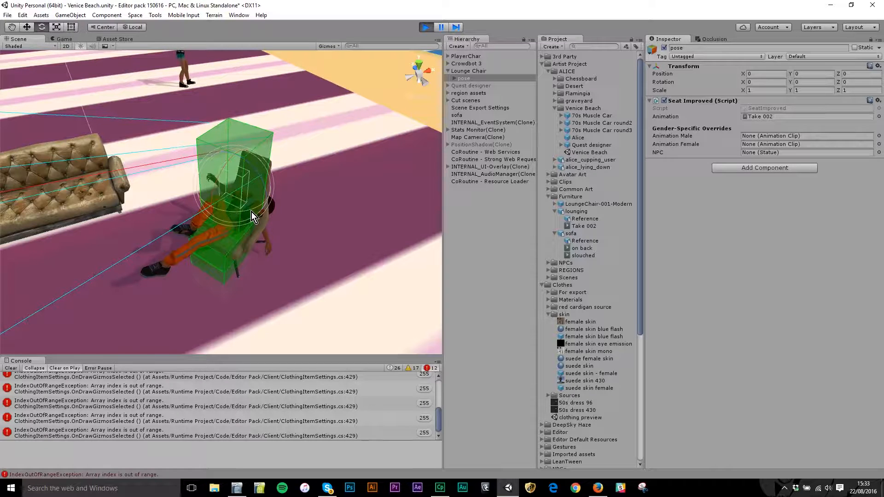
drag(251, 212, 153, 240)
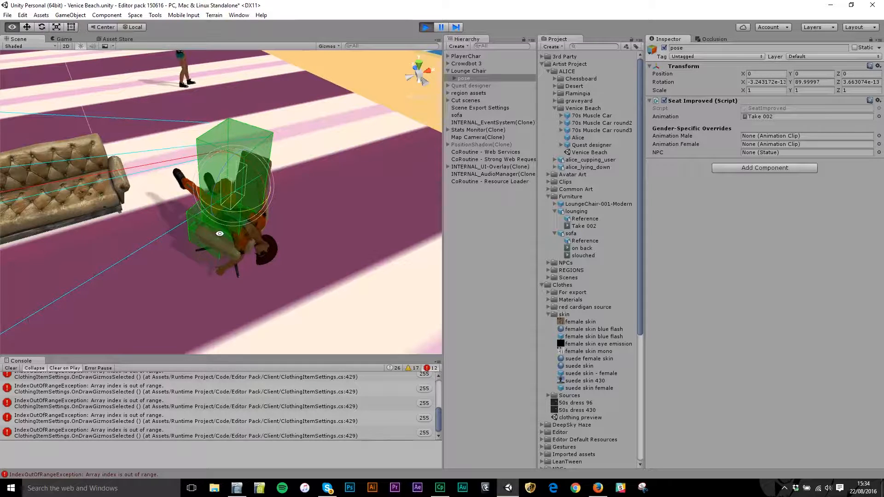
- Move the pose object so the avatar lies across the chair, at about X -0.08, Y 0.068, Z -0.072
alt+drag(305, 219, 297, 134)
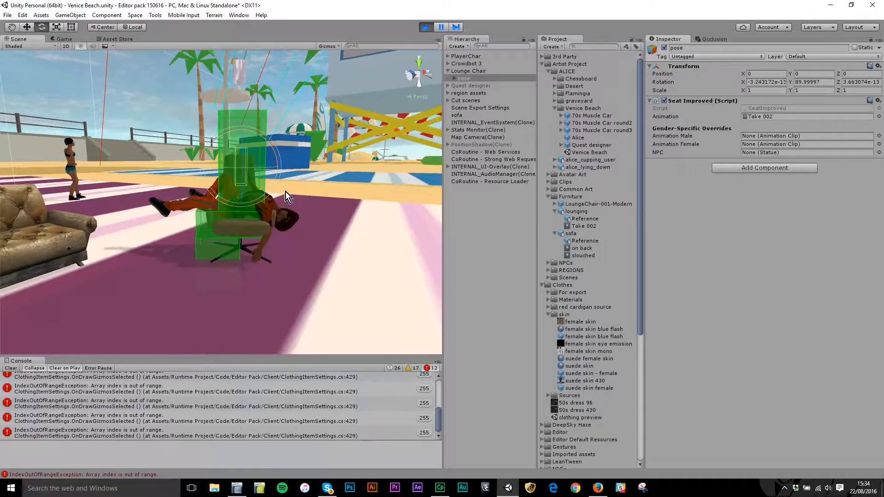
key(w)
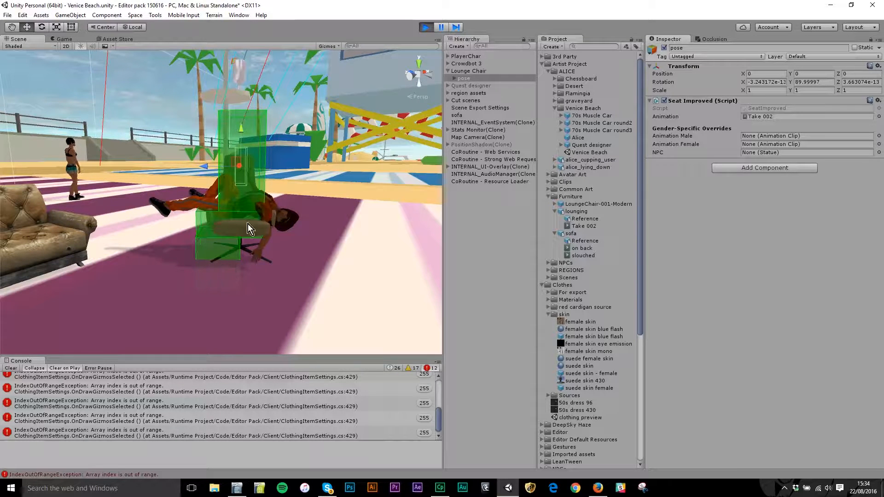
mouse_move(236, 162)
mouse_down()
mouse_move(255, 148)
mouse_move(252, 157)
mouse_up()
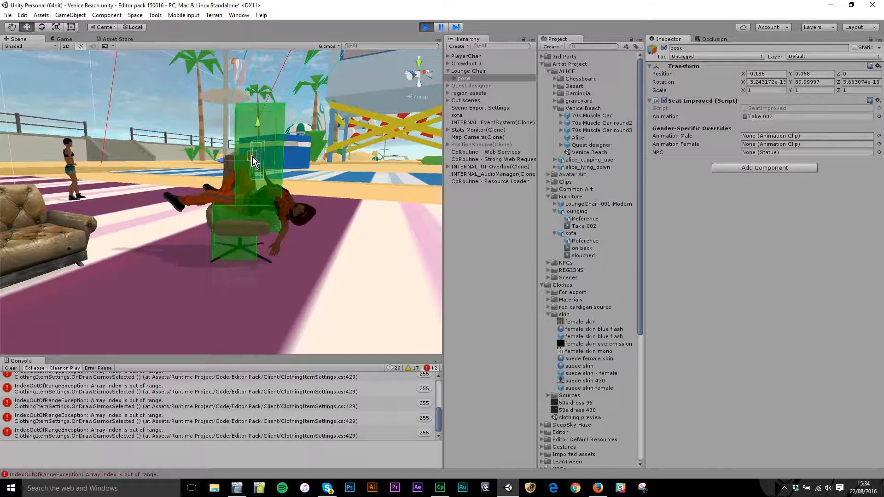
alt+drag(236, 221, 271, 275)
drag(209, 146, 413, 241)
alt+drag(181, 267, 210, 224)
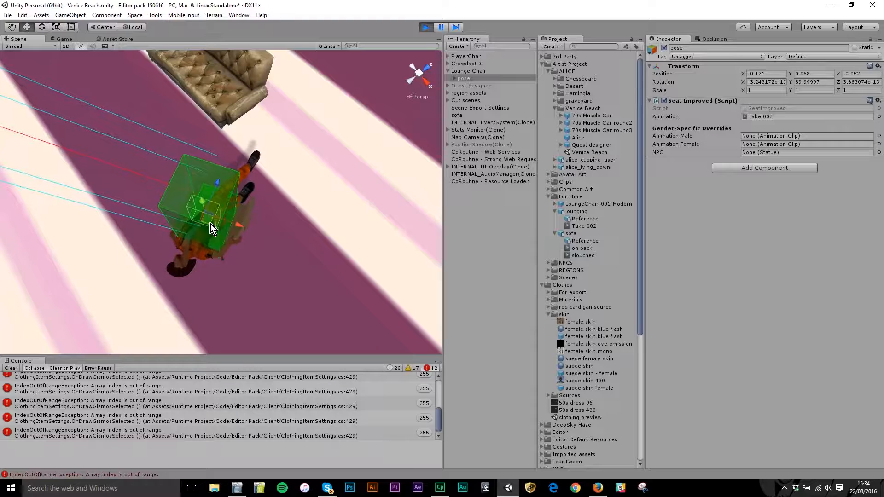
scroll(252, 286, up, 10)
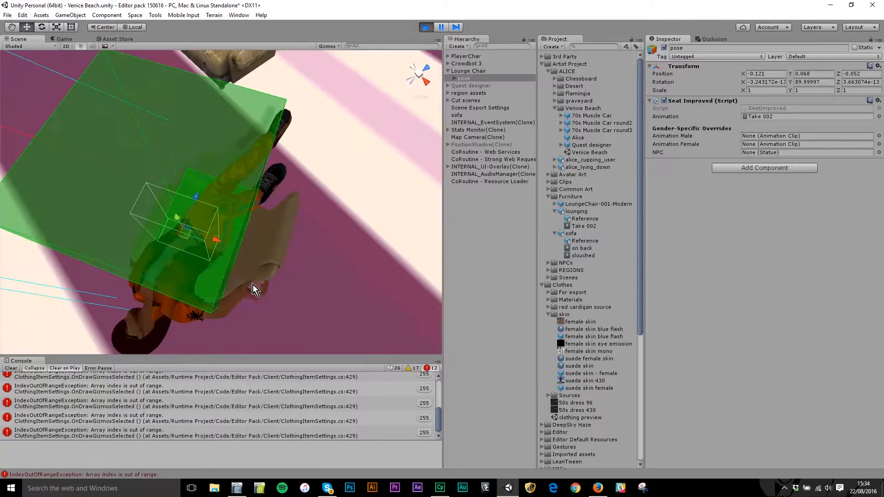
alt+drag(185, 290, 336, 216)
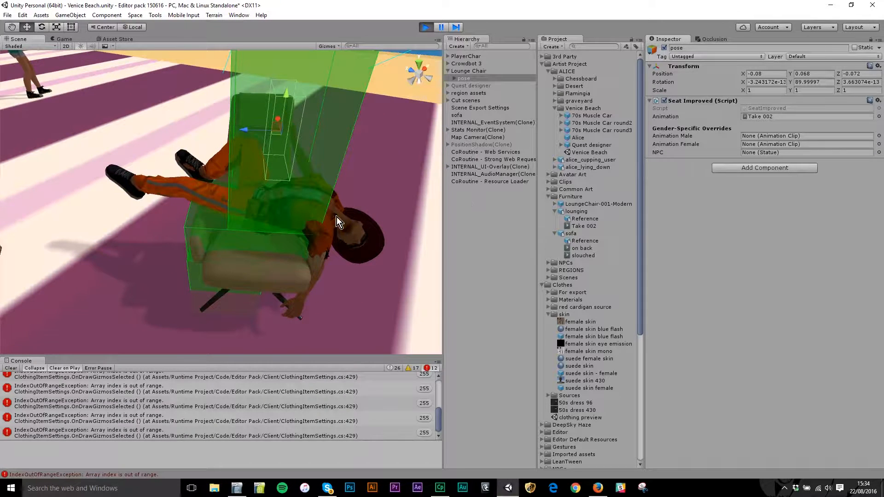
- Rotate the pose object to about 77° around Y and shift it to about X -0.165, Z -0.047
key(e)
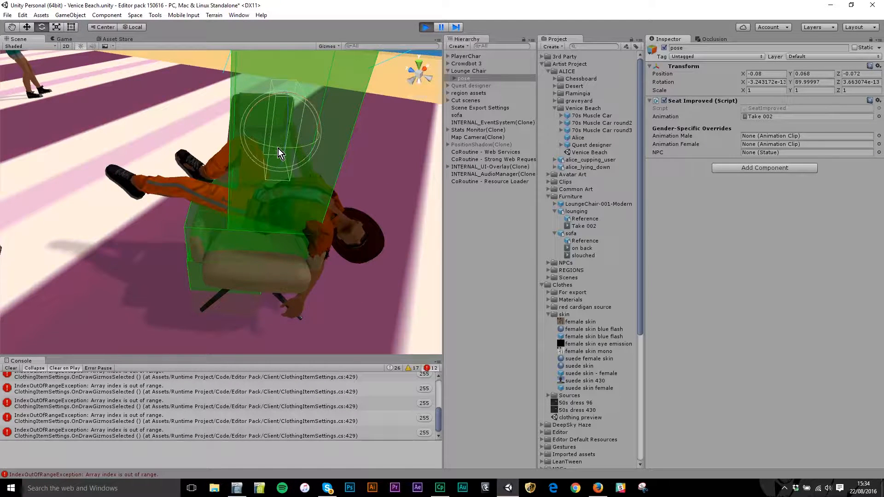
mouse_move(278, 148)
mouse_down()
mouse_move(299, 156)
mouse_move(266, 146)
mouse_move(274, 150)
mouse_up()
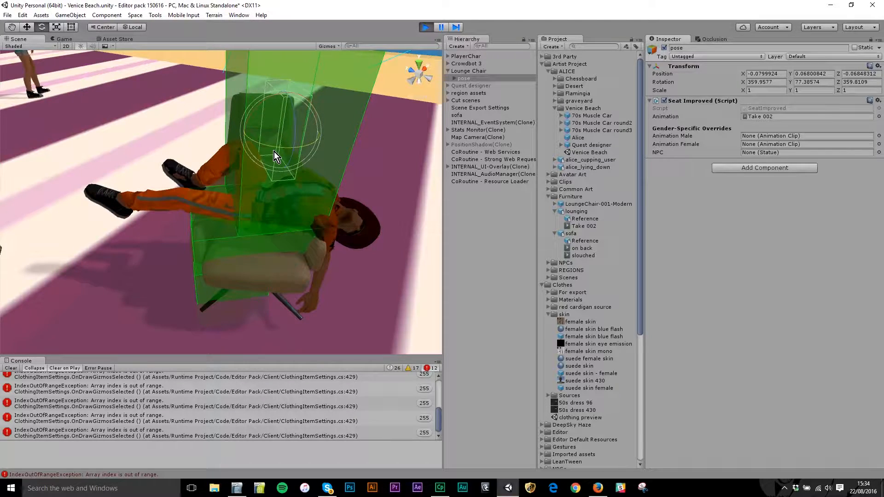
key(alt)
alt+drag(283, 202, 197, 233)
key(w)
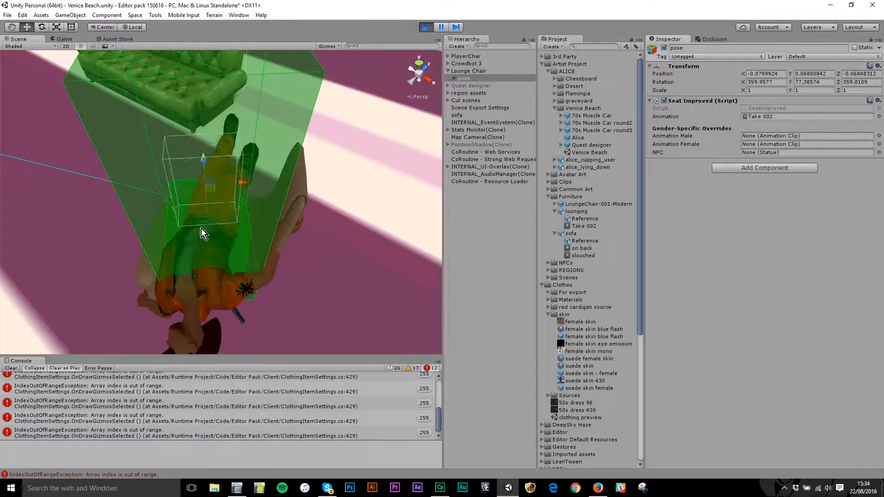
drag(211, 189, 203, 205)
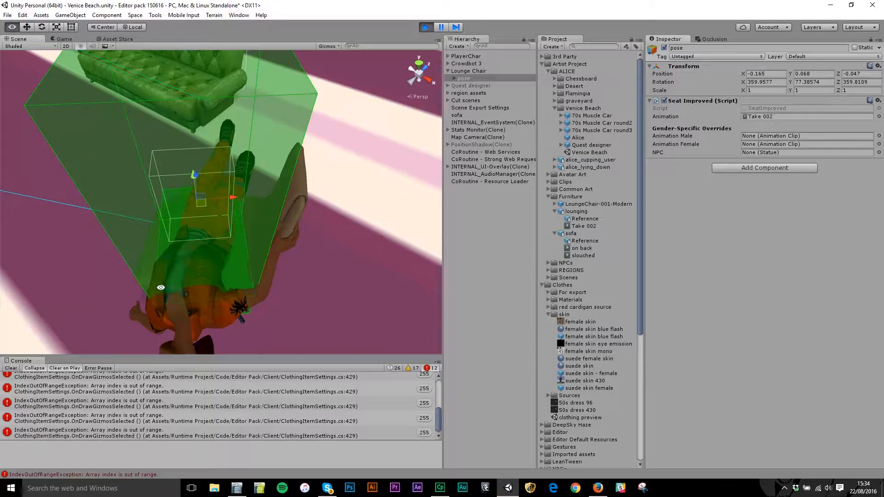
- Lower the pose object to a Y position of about 0.023 so the avatar rests on the chair's seat
alt+drag(160, 289, 402, 135)
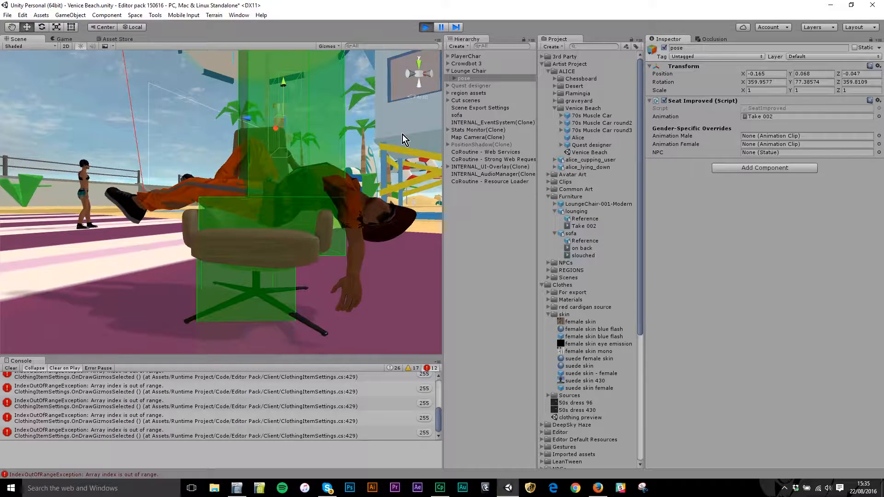
drag(285, 82, 288, 125)
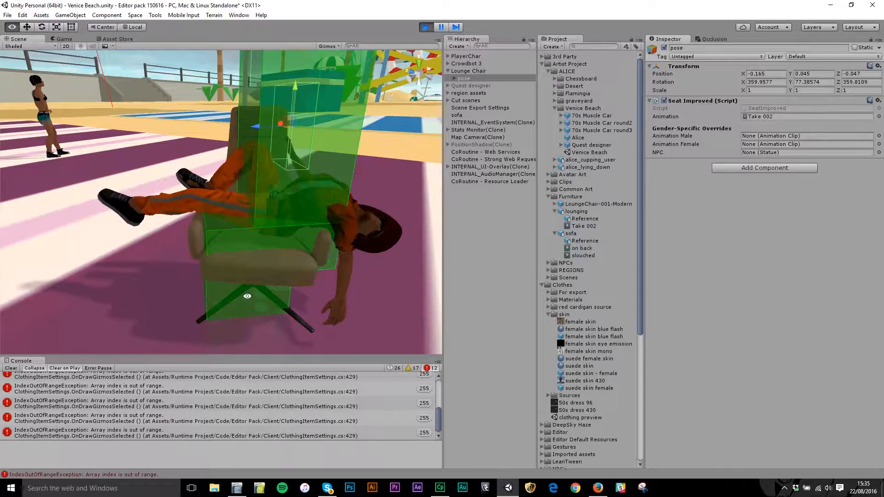
drag(297, 85, 297, 89)
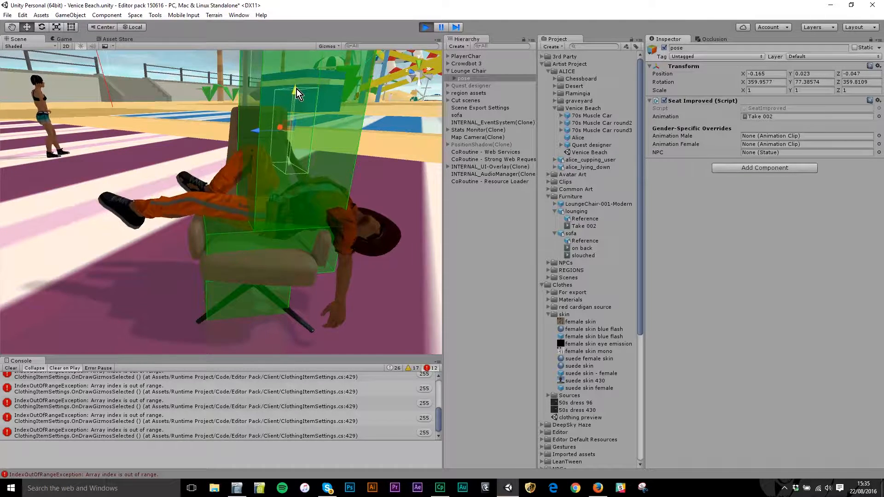
alt+drag(253, 257, 228, 229)
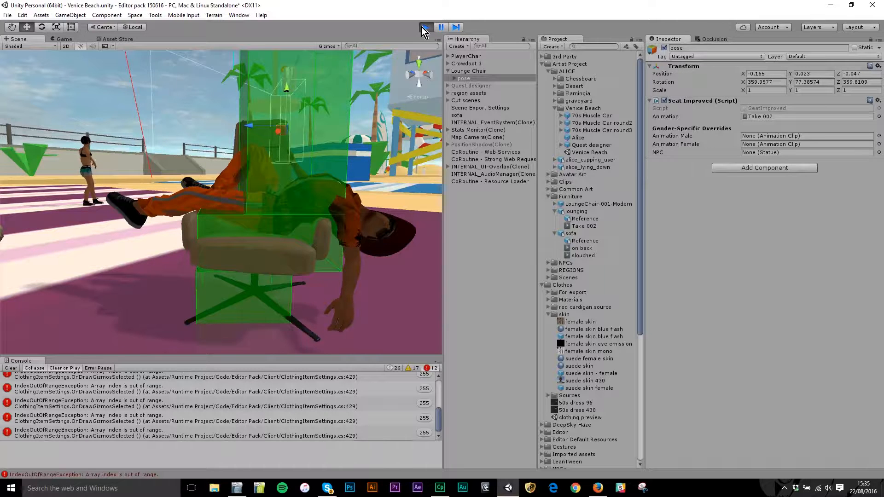
- Copy the pose object's Transform component and exit play mode
right_click(680, 67)
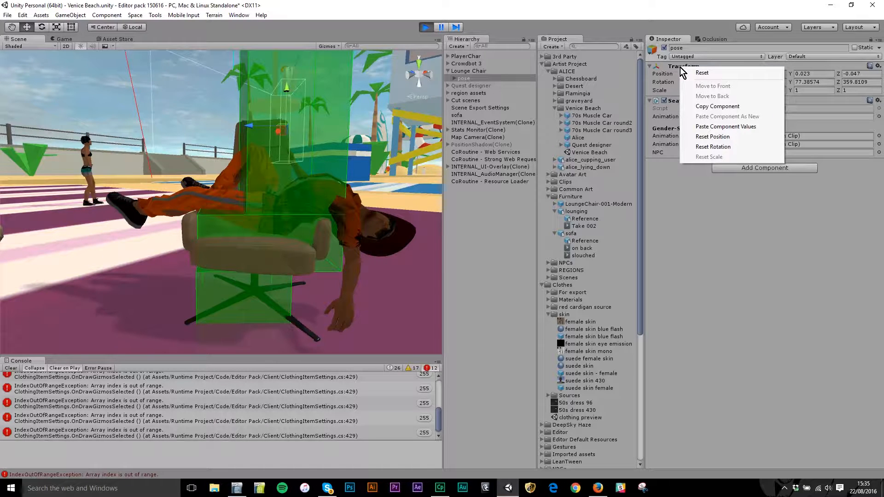
click(734, 108)
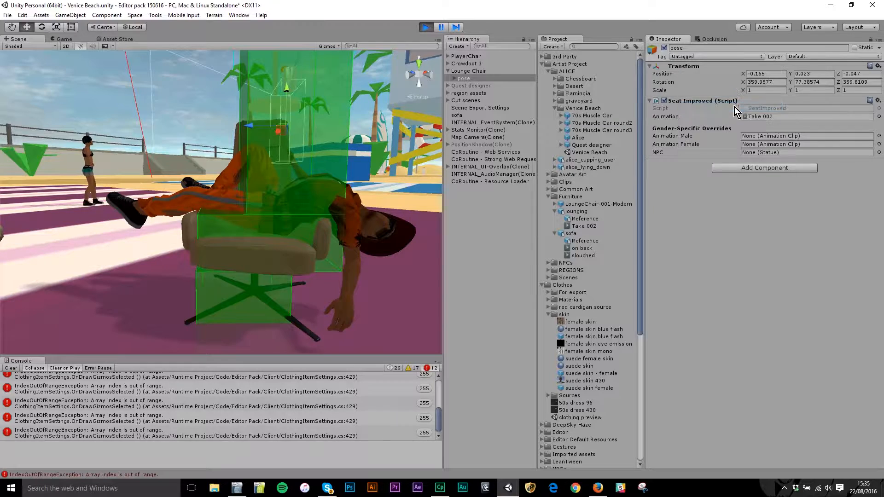
click(425, 29)
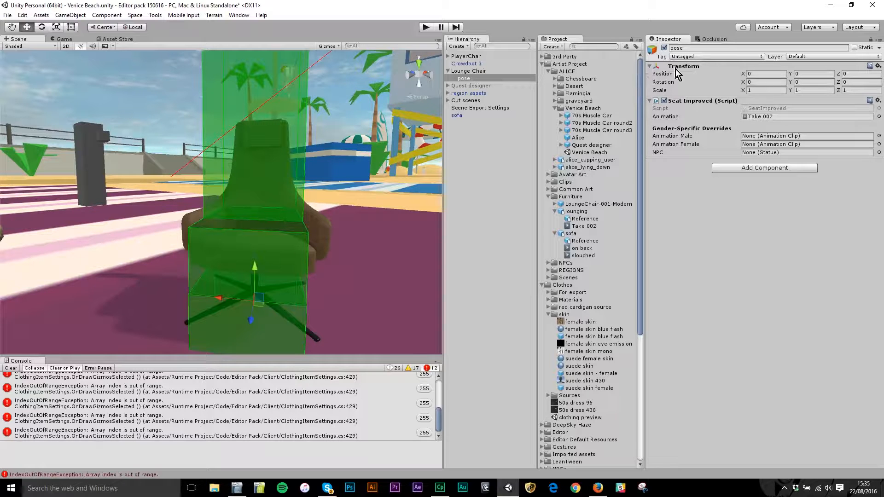
- Paste the copied Transform values onto the pose object and enter play mode
right_click(694, 70)
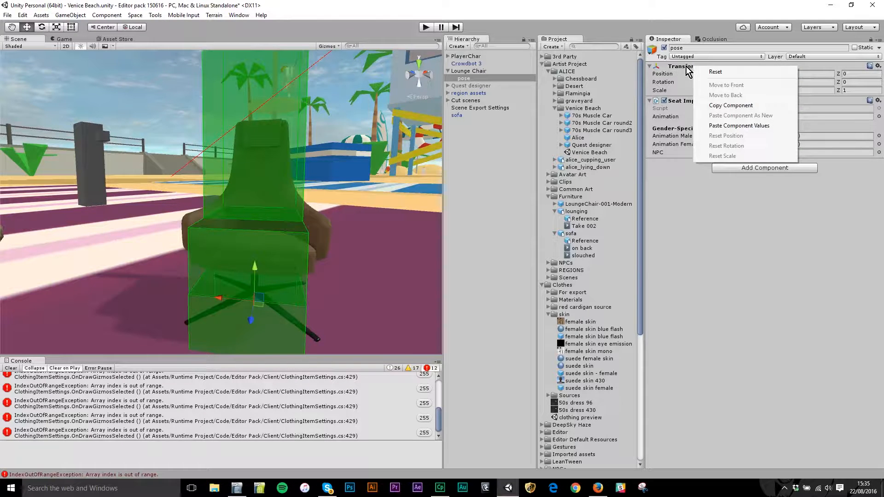
click(739, 126)
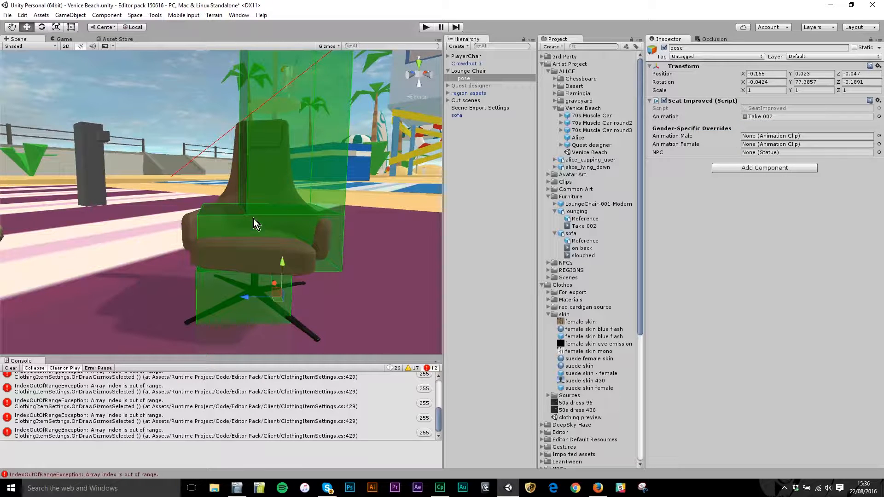
click(425, 27)
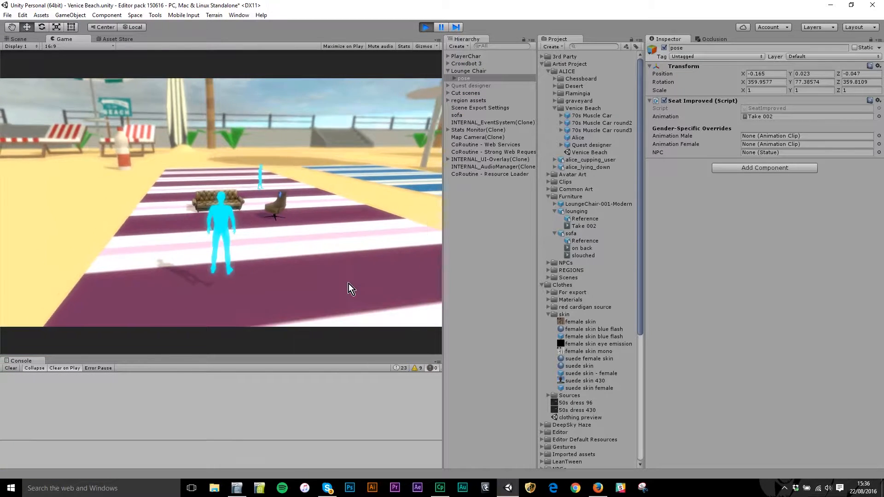
- Walk the avatar to the lounge chair, seat it there and examine its lounging pose from several angles
key(w)
key(d)
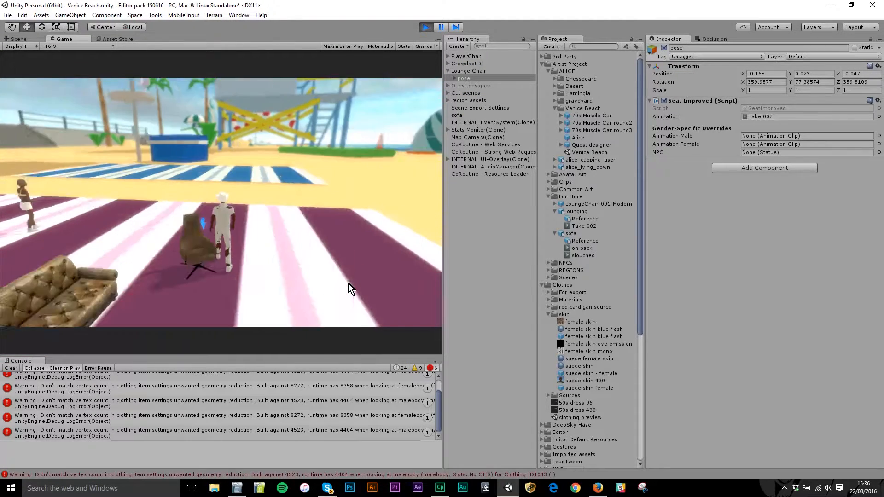
key(a)
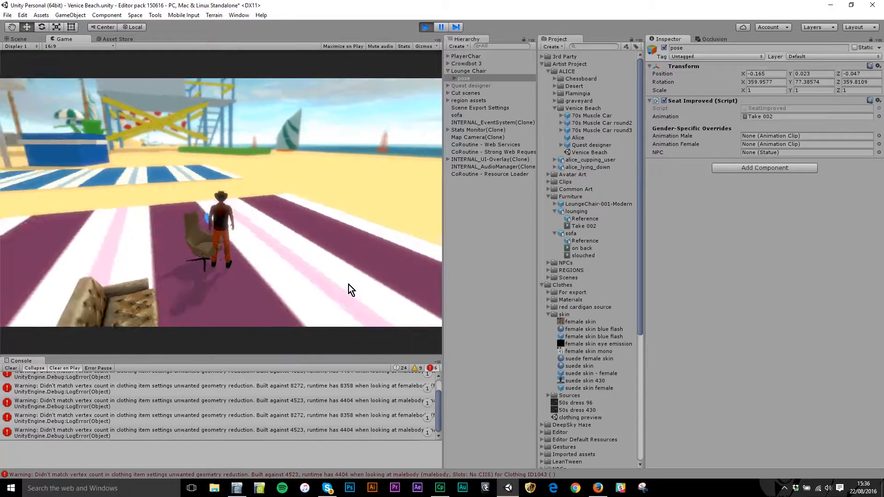
key(d)
key(w)
key(a)
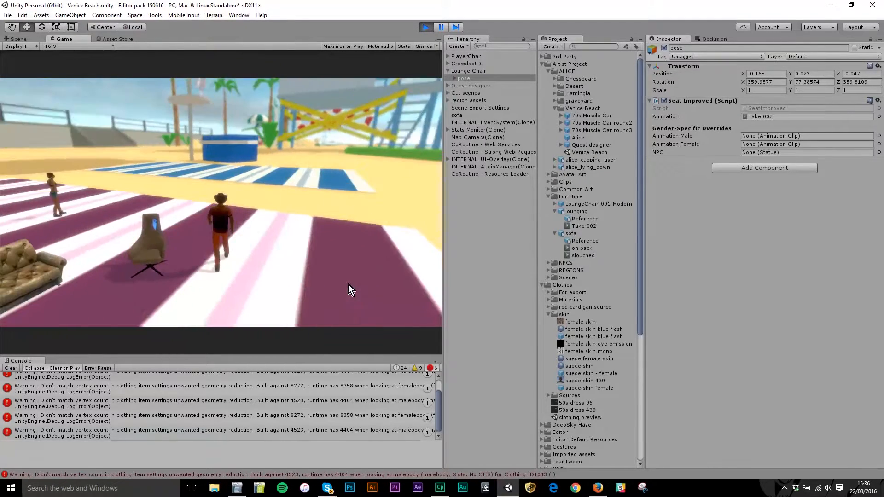
click(160, 223)
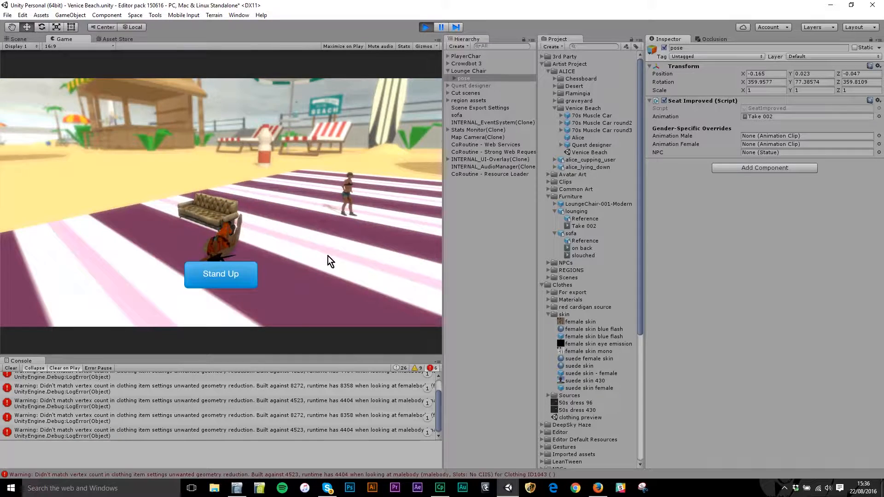
drag(377, 249, 419, 244)
drag(302, 255, 325, 269)
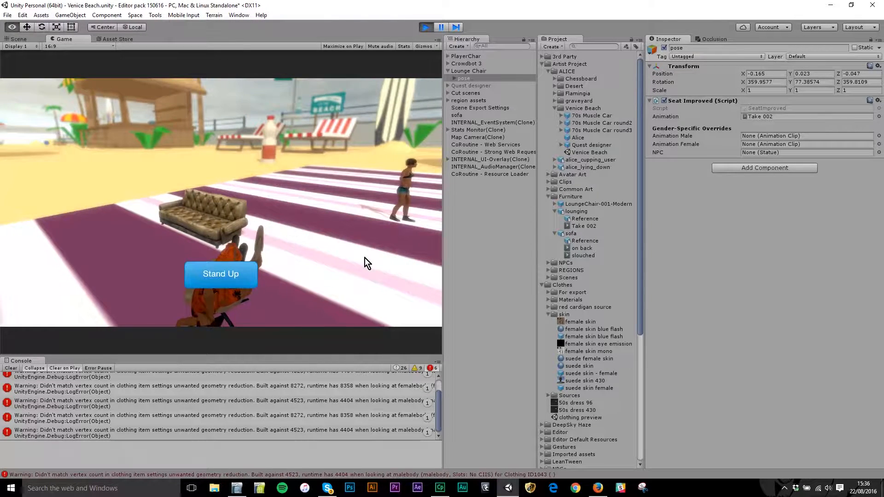
drag(308, 264, 412, 315)
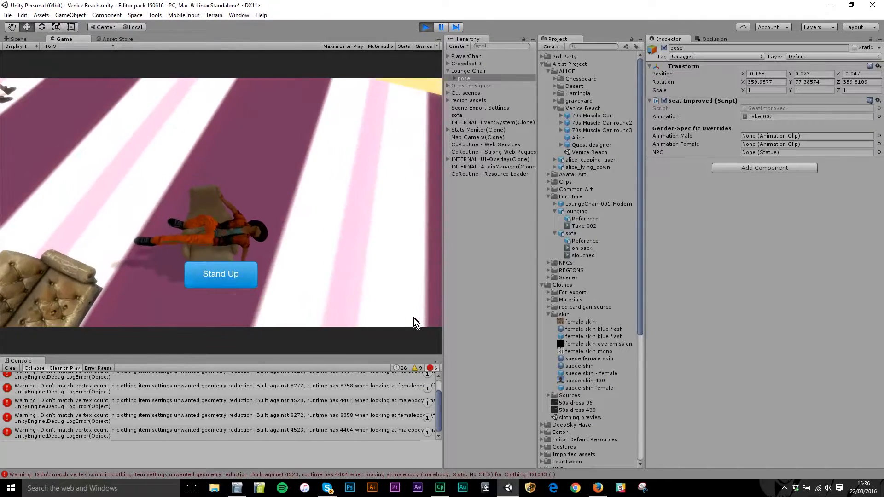
drag(327, 199, 329, 343)
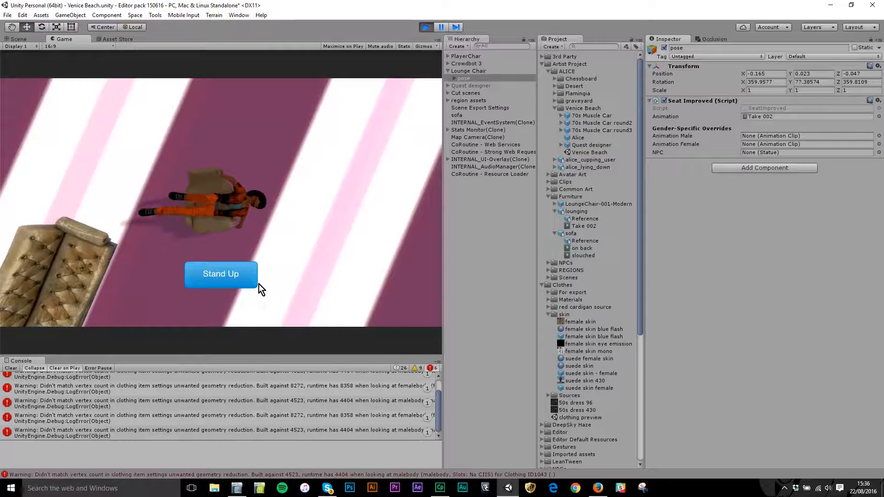
- Make the avatar stand up, walk it away from the lounge chair and exit play mode
click(214, 275)
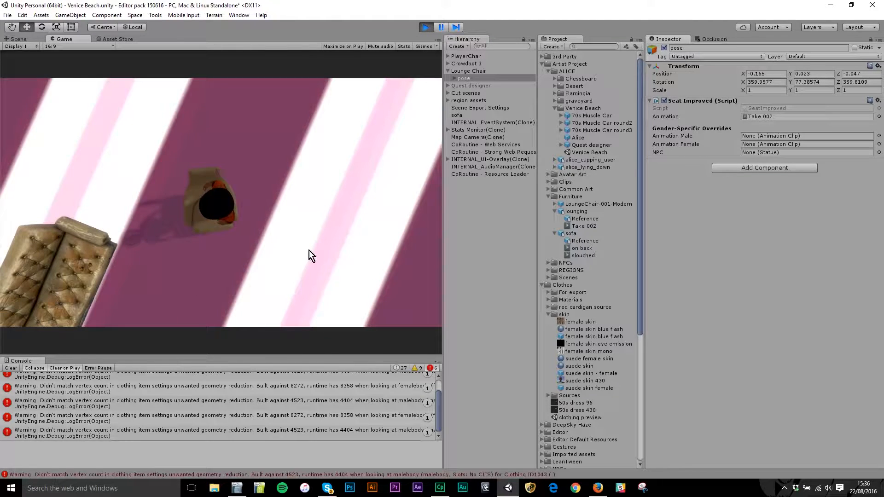
key(w)
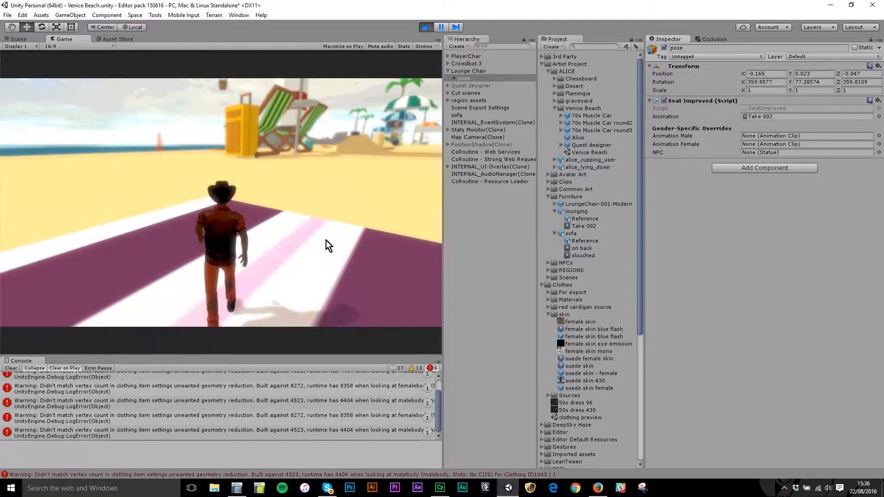
key(d)
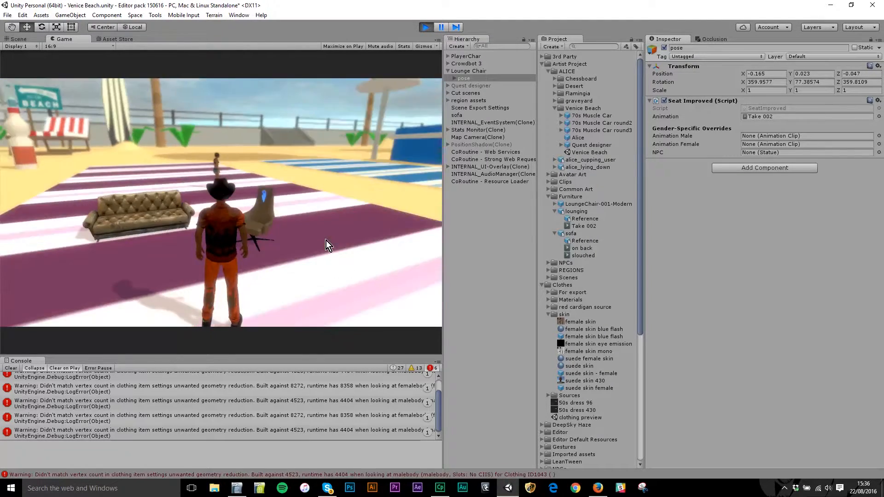
key(d)
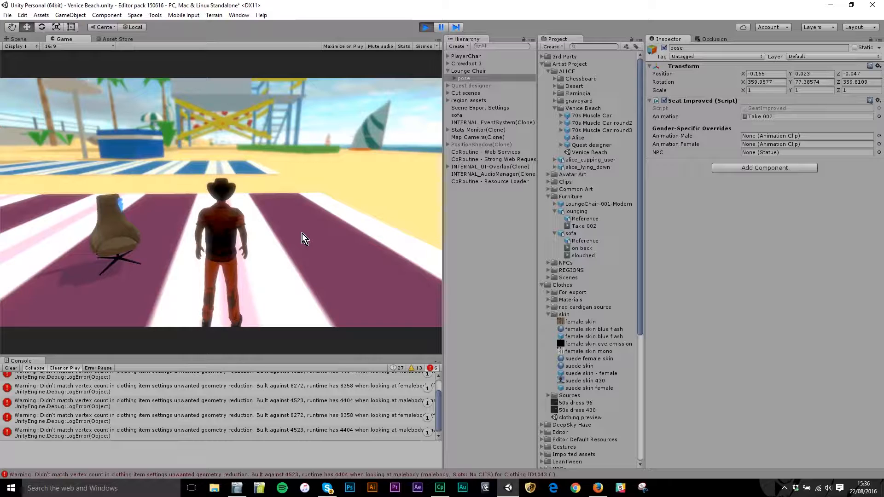
click(426, 27)
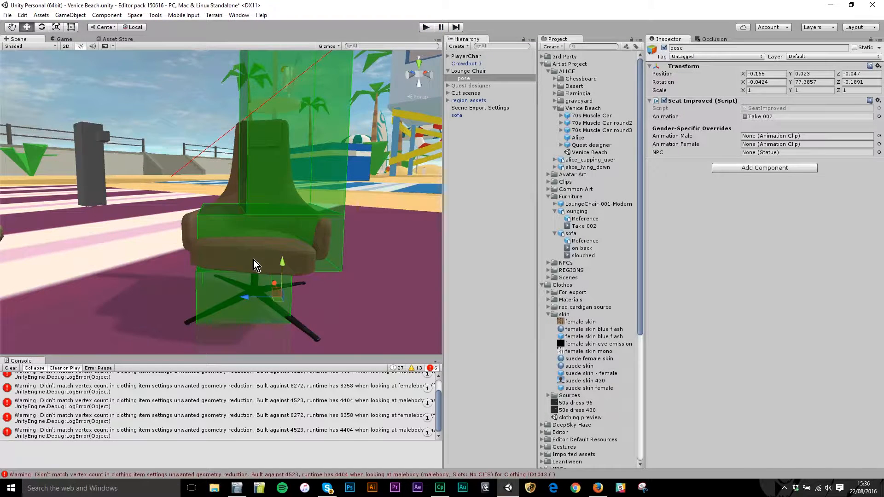
- Select the Lounge Chair and review its Virtual Good settings, including description, icons, pricing and content rating
click(253, 261)
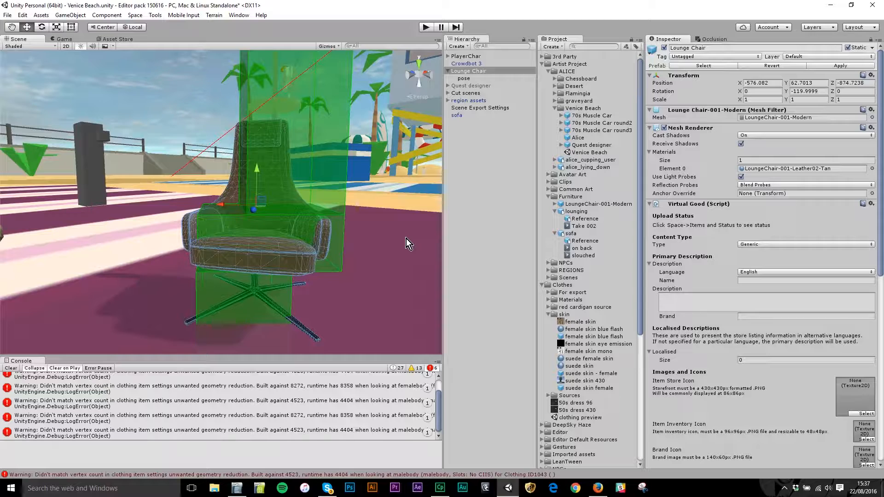
scroll(810, 380, down, 5)
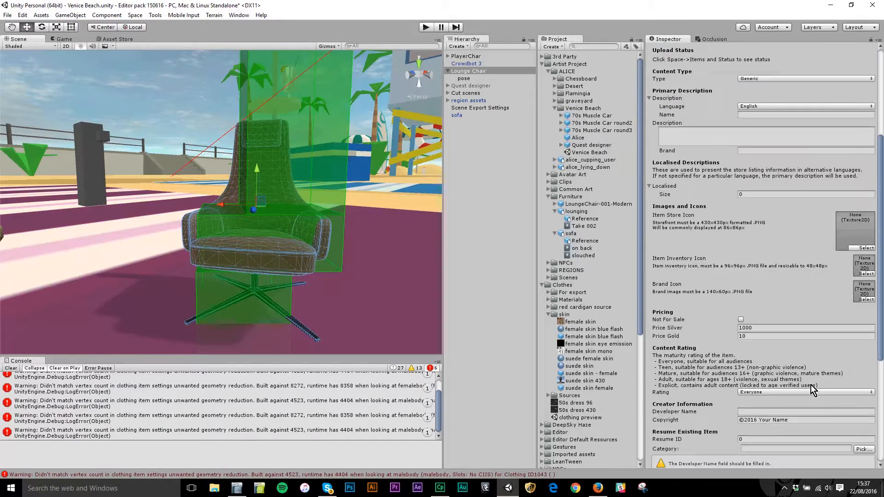
scroll(810, 388, down, 2)
scroll(810, 380, up, 7)
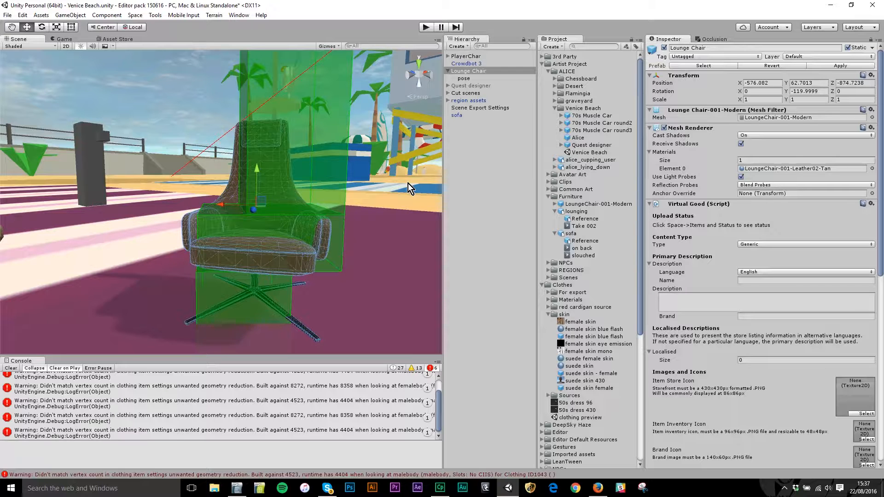
- Create two empty child objects under the sofa
scroll(280, 161, down, 5)
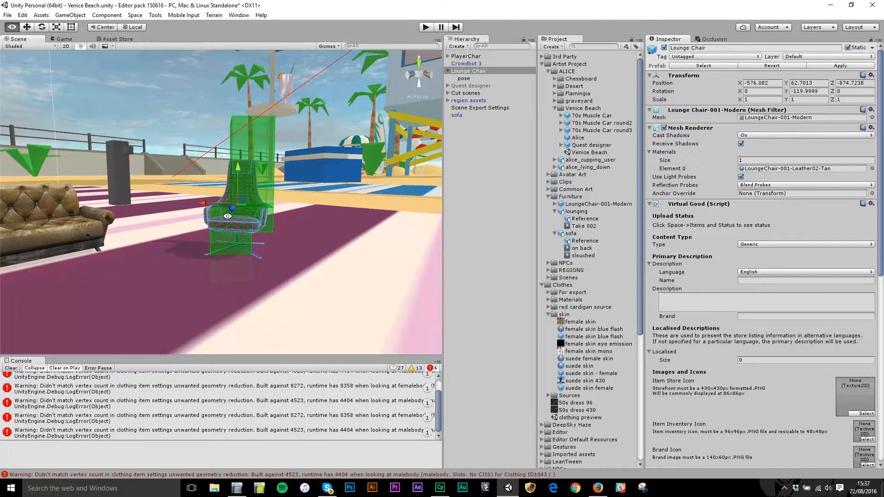
alt+drag(281, 168, 221, 289)
alt+middle_drag(221, 289, 252, 281)
alt+drag(251, 282, 278, 257)
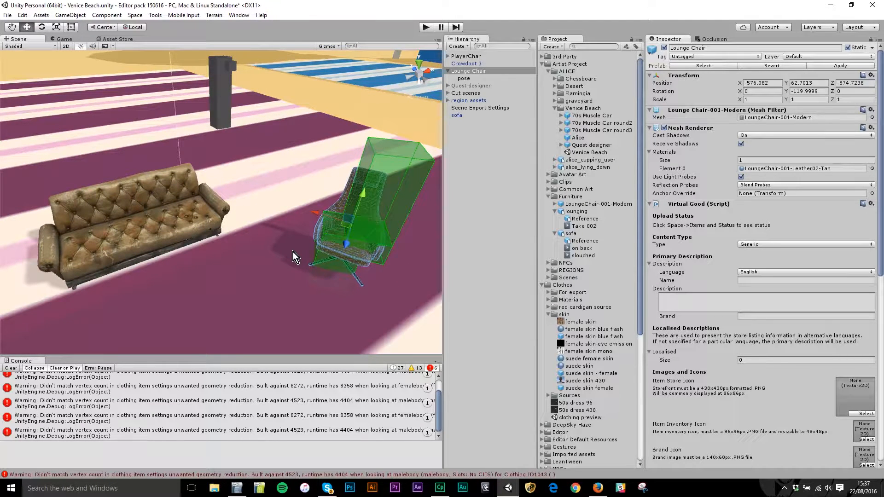
click(148, 231)
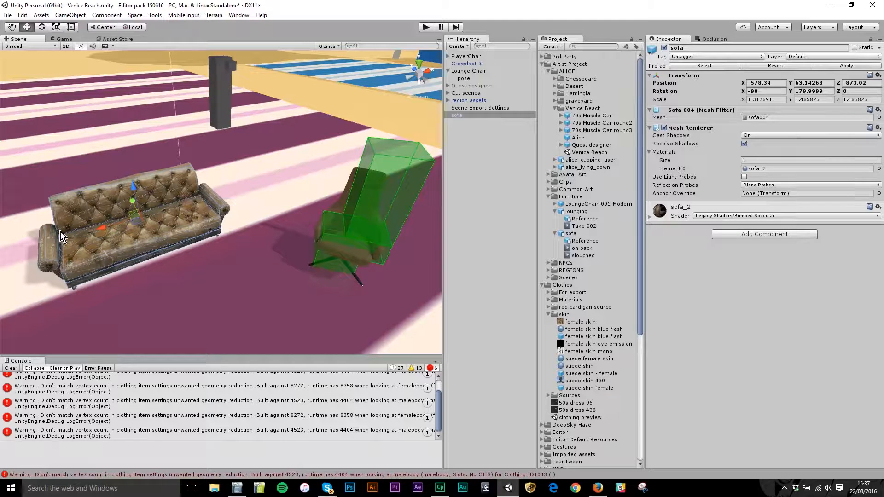
click(462, 47)
click(484, 68)
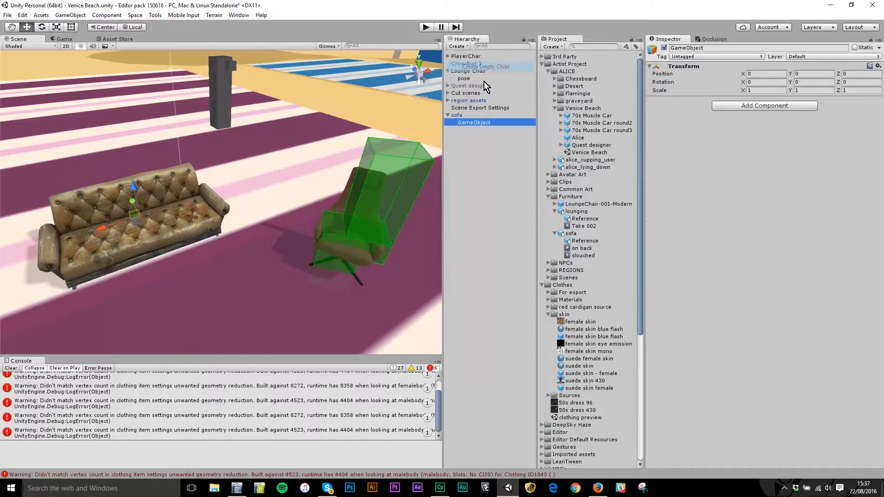
click(459, 117)
click(462, 47)
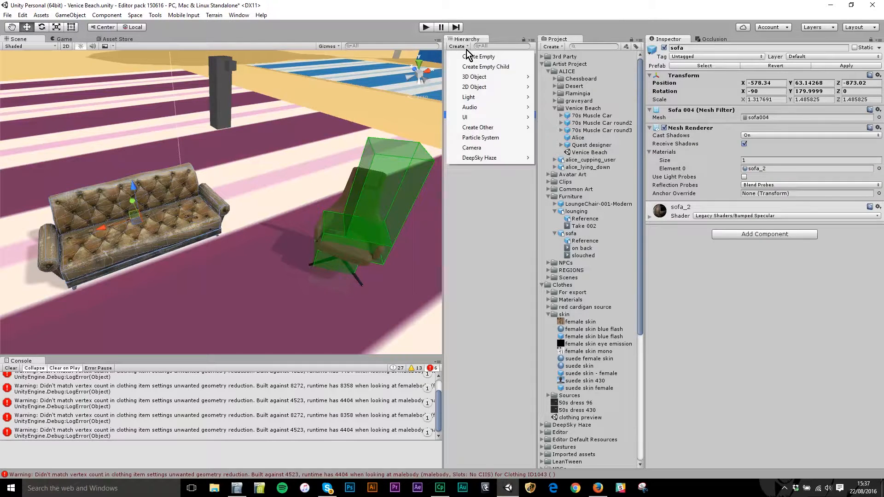
click(487, 68)
- Rename the sofa's first child object as slouched and the second as on back
click(489, 124)
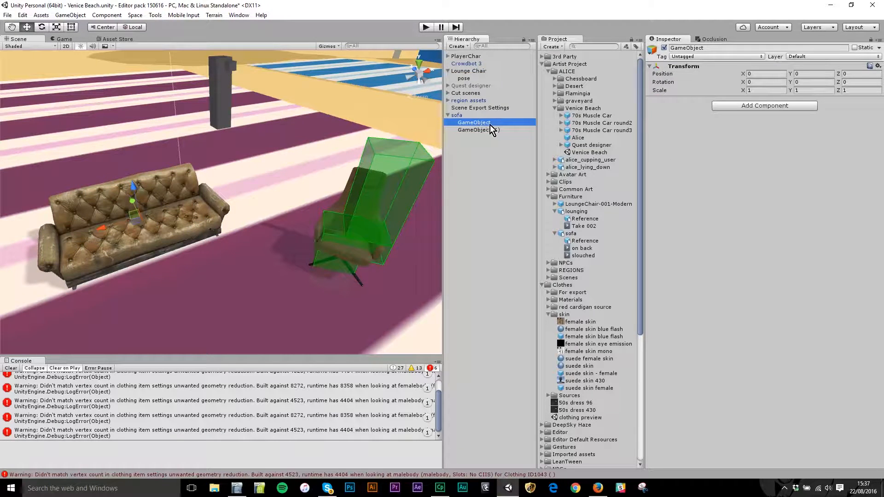
key(F2)
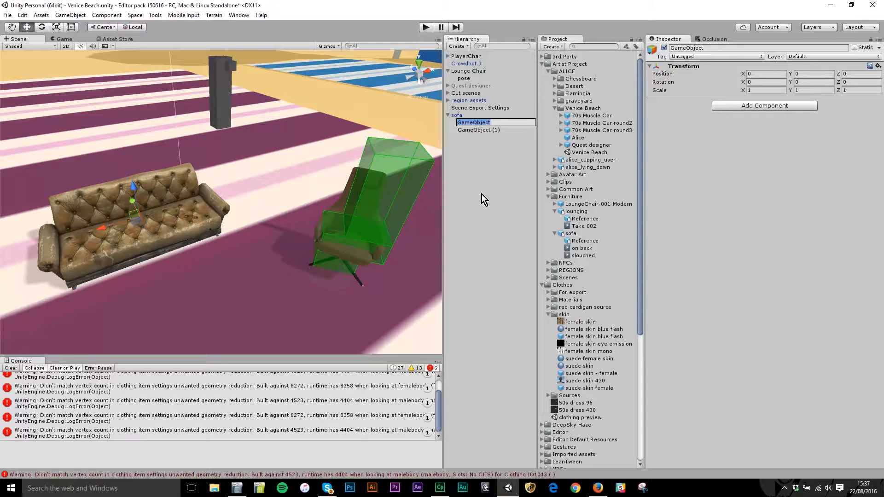
text(slouched)
key(Return)
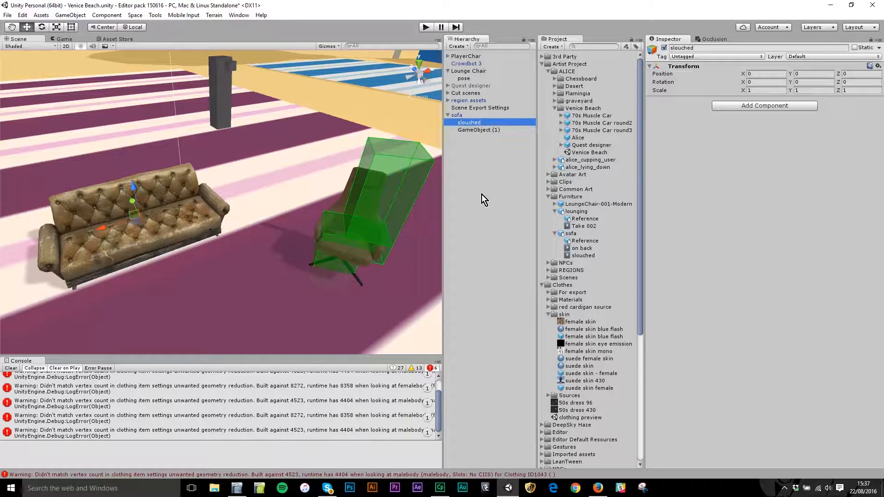
click(480, 130)
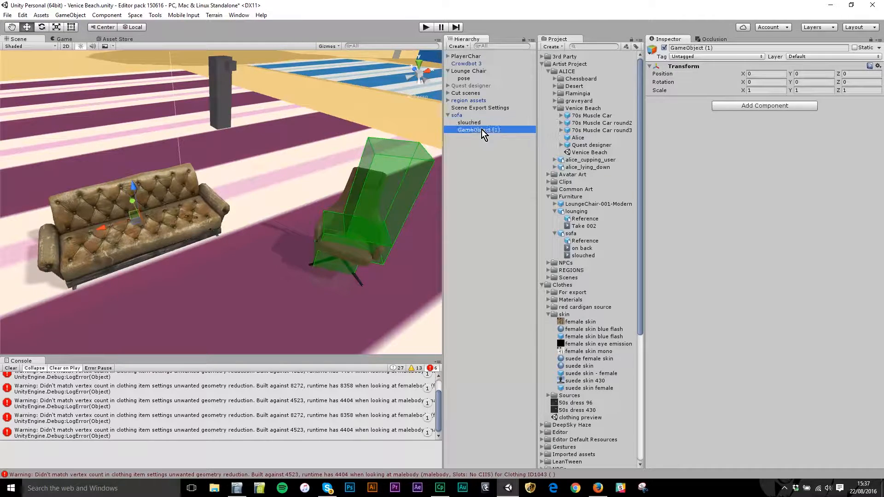
click(477, 131)
text(on back)
key(Return)
- Add the Seat Improved component to both the slouched and on back objects at once
click(465, 121)
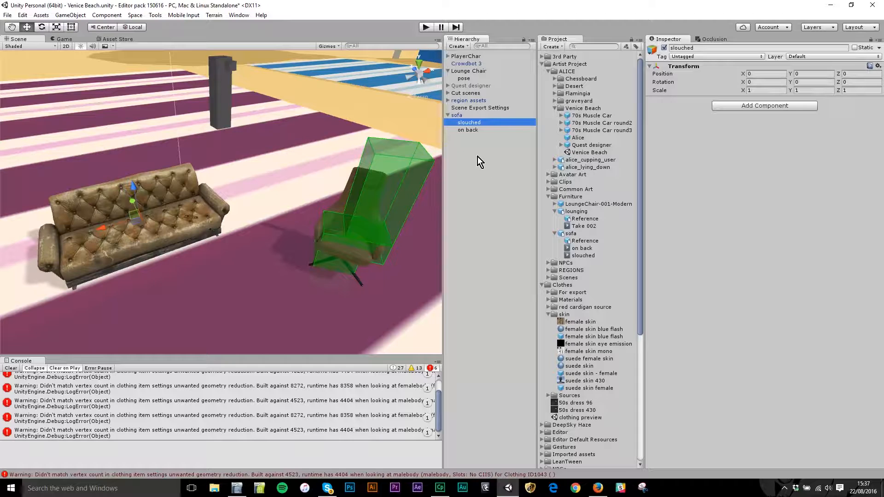
ctrl+click(475, 131)
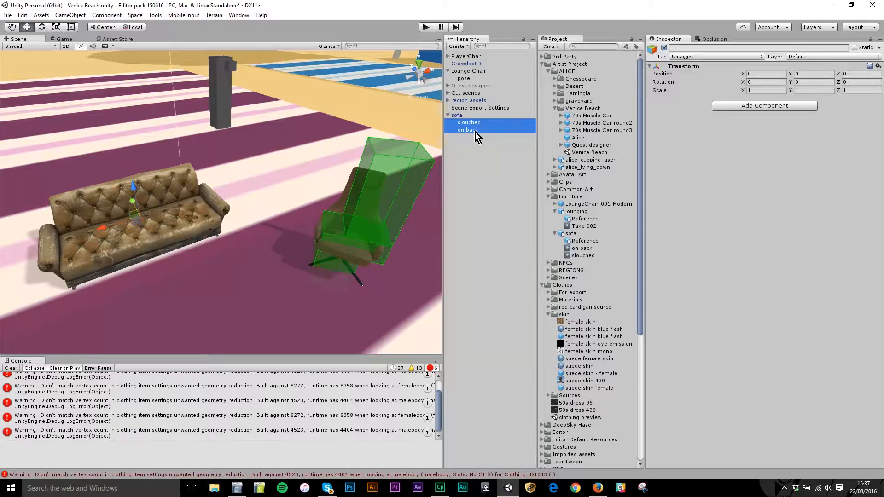
click(781, 107)
click(731, 148)
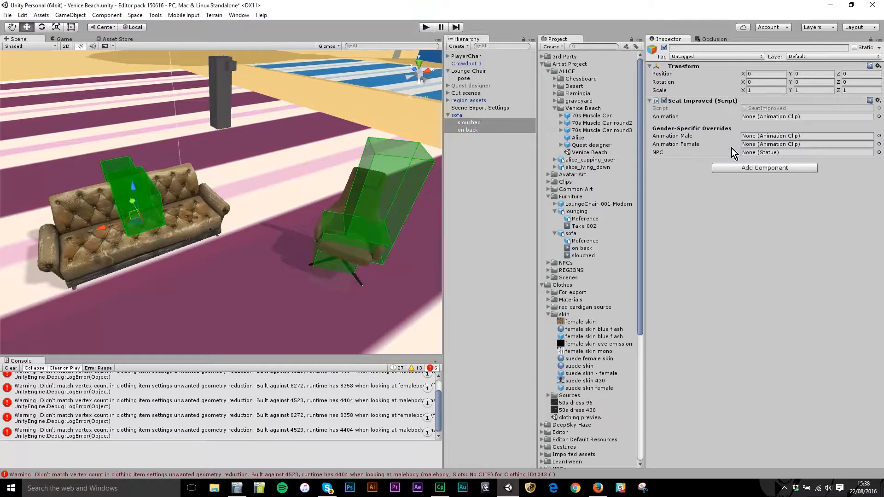
click(471, 122)
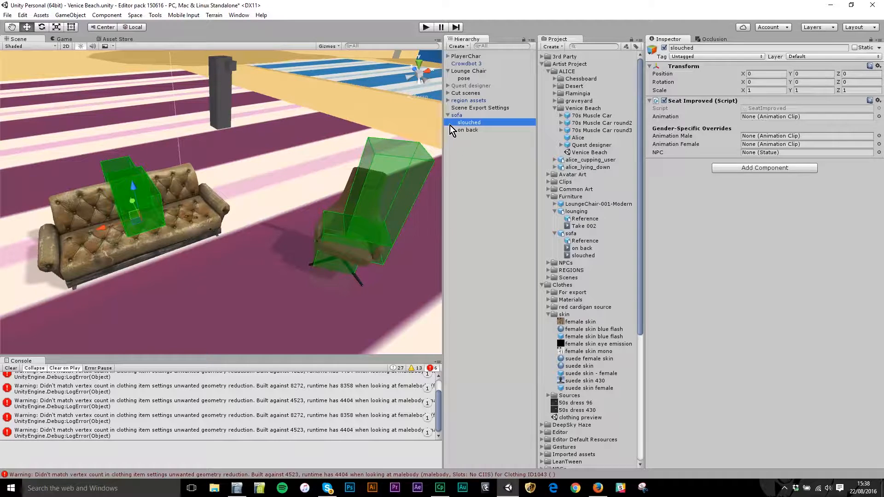
click(466, 130)
click(478, 124)
- Preview the slouched and on back clips of the sofa animation file and examine its Rig import settings
click(569, 234)
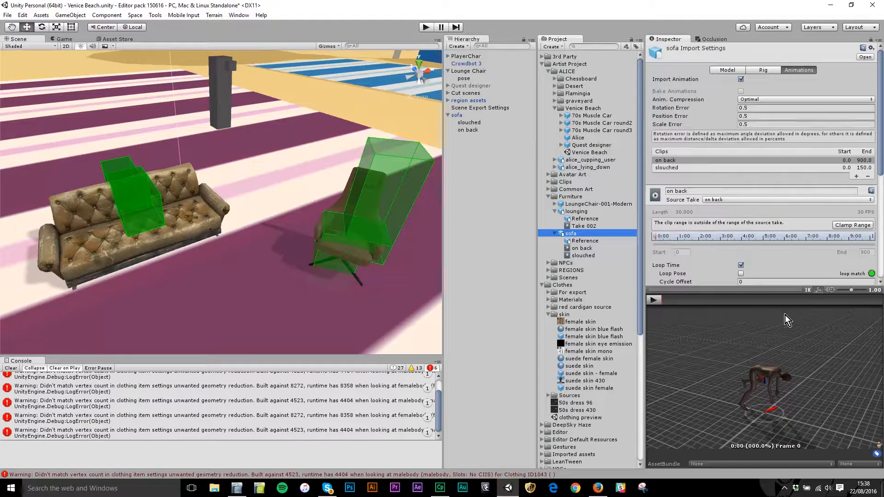
click(588, 254)
click(587, 247)
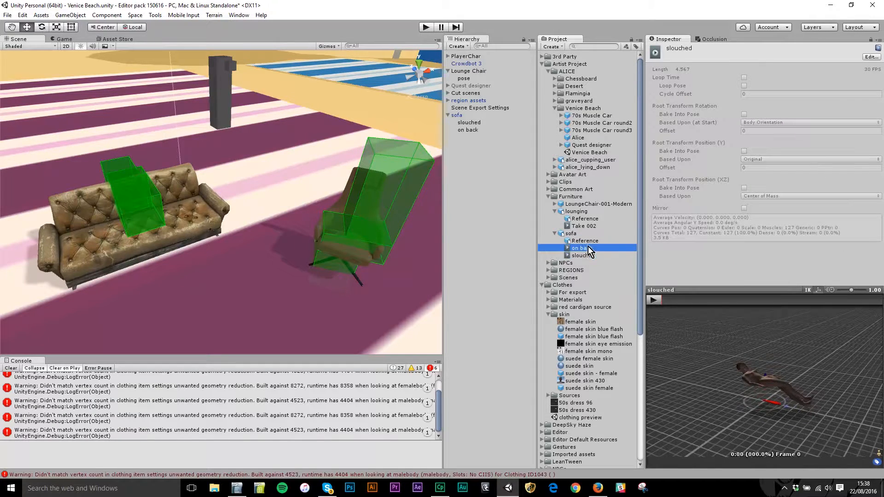
click(703, 303)
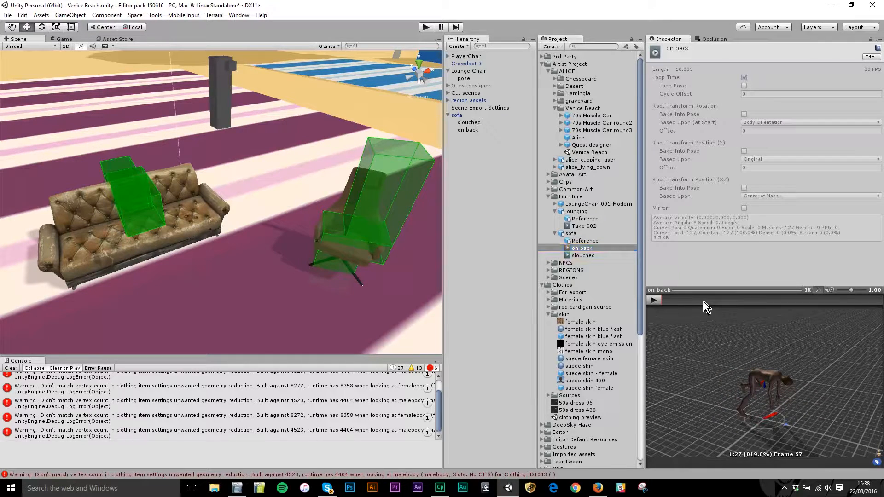
click(655, 302)
click(653, 301)
click(587, 233)
click(757, 71)
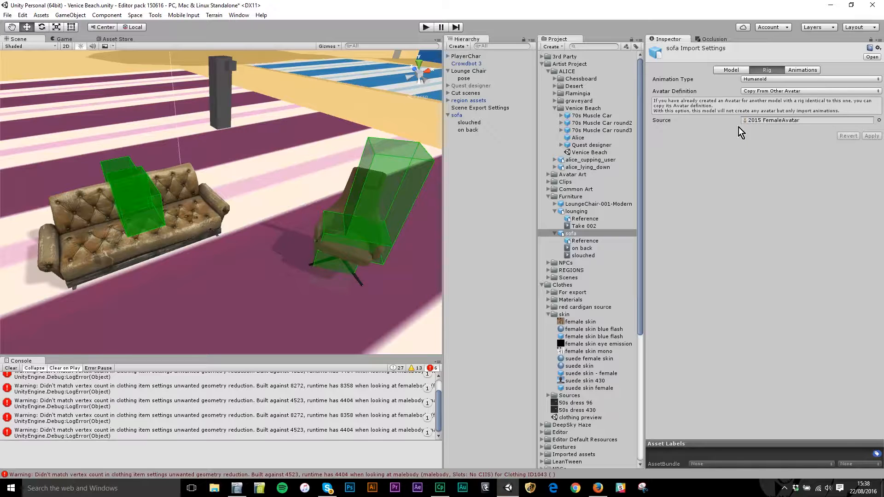
- Set the on back clip's Root Motion Node to <Root Transform>, apply it, and inspect the pose preview
click(806, 73)
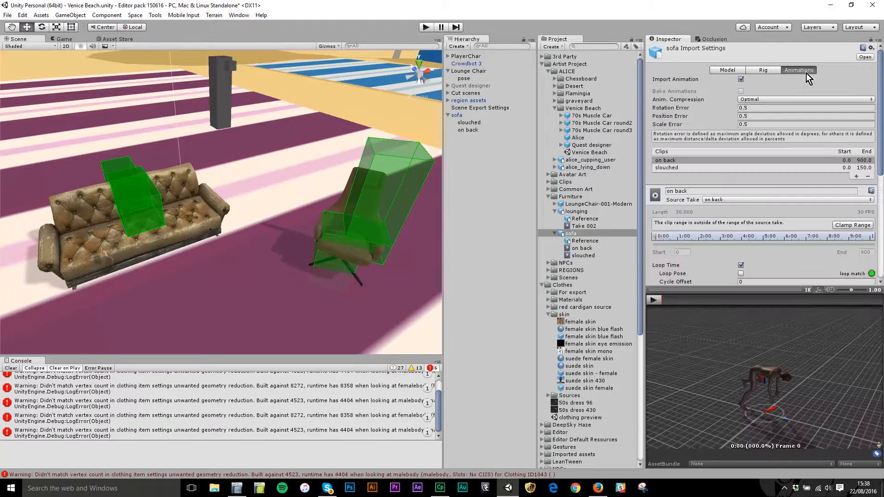
scroll(771, 253, down, 5)
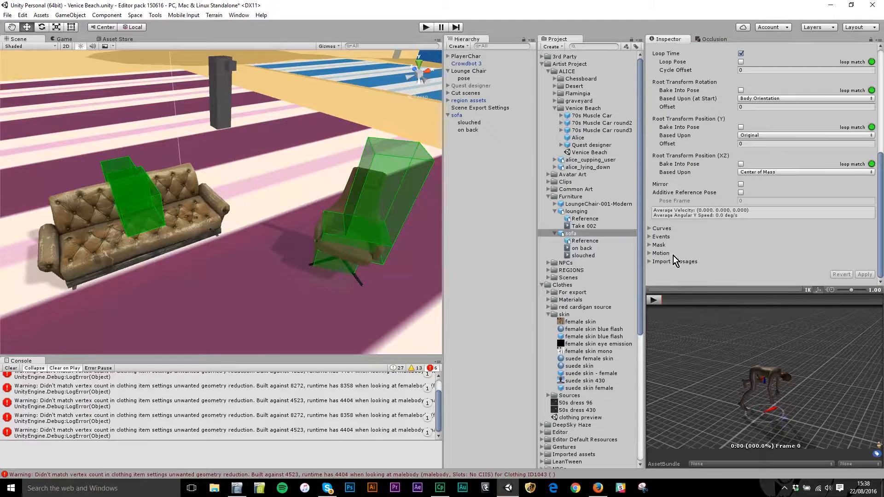
click(649, 253)
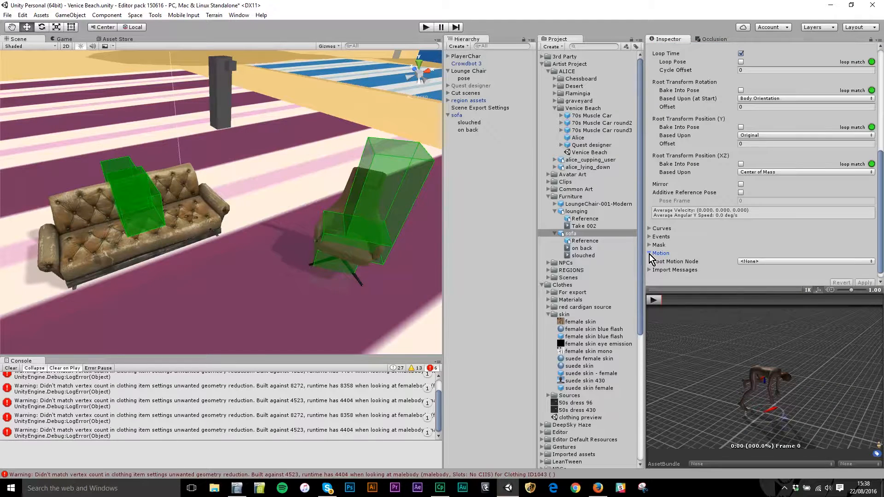
click(780, 261)
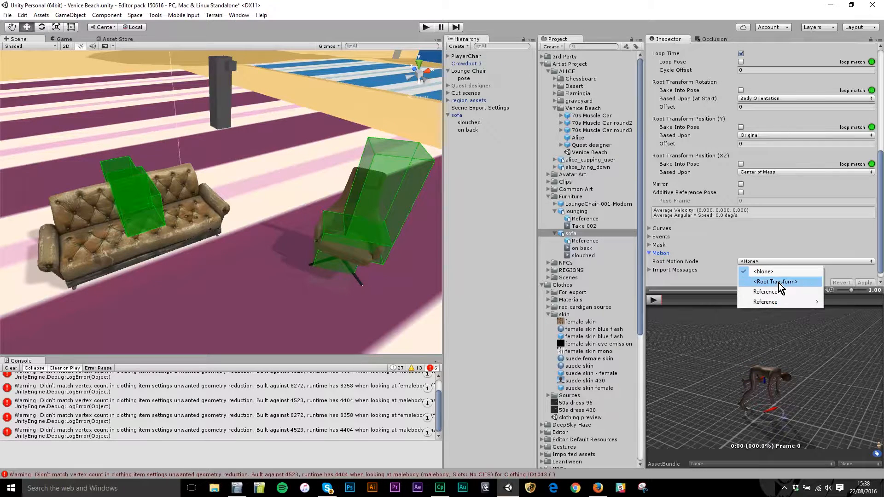
click(775, 281)
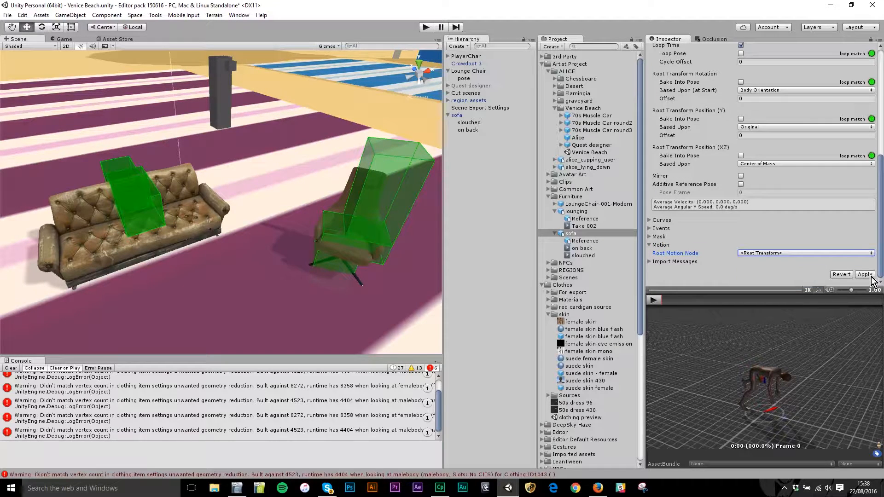
click(865, 274)
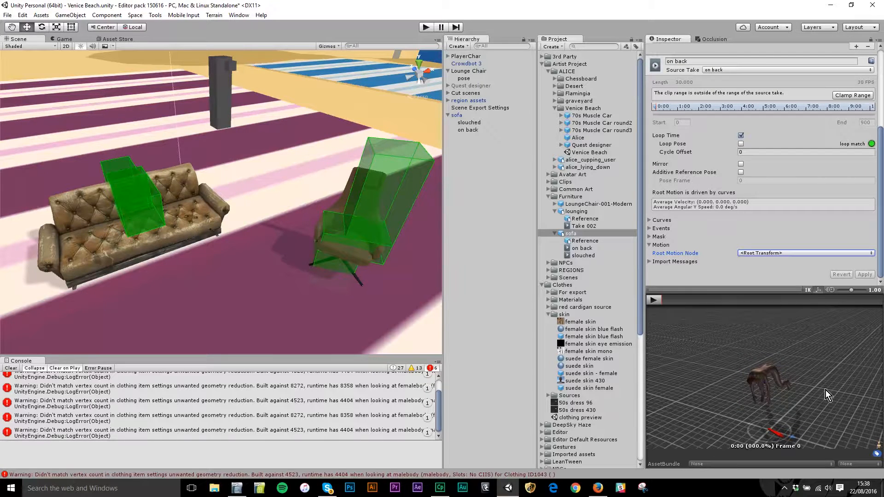
alt+drag(825, 391, 676, 350)
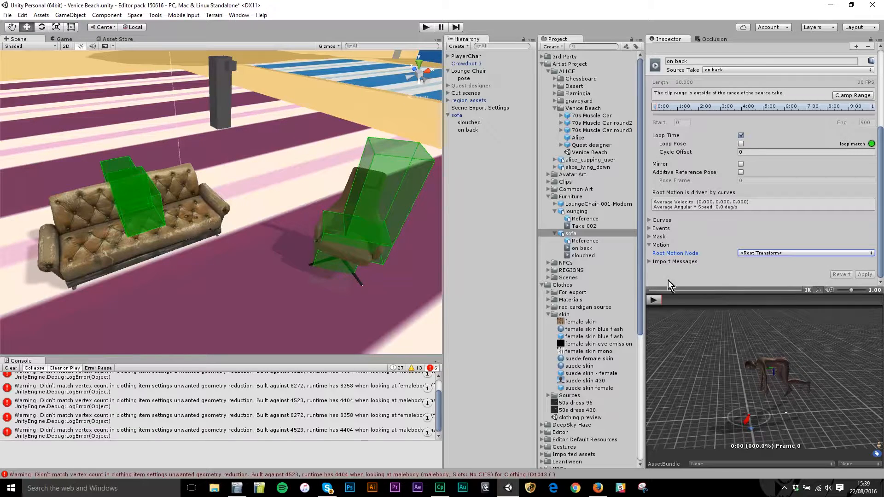
- Set the on back clip's Root Motion Node back to <None> and apply the import settings
click(778, 253)
click(774, 264)
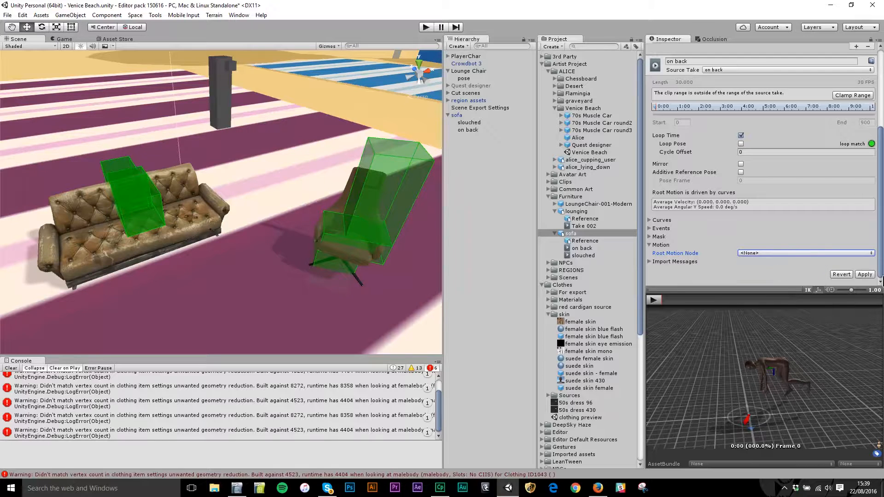
click(863, 274)
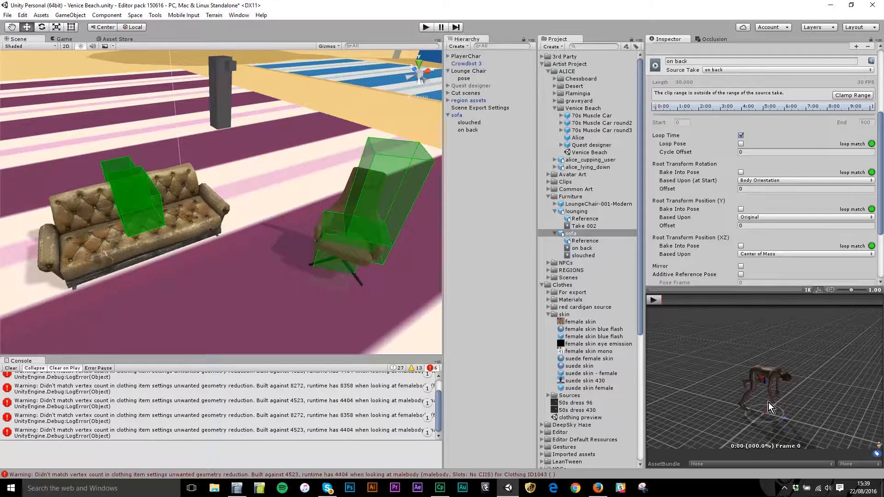
scroll(711, 241, down, 4)
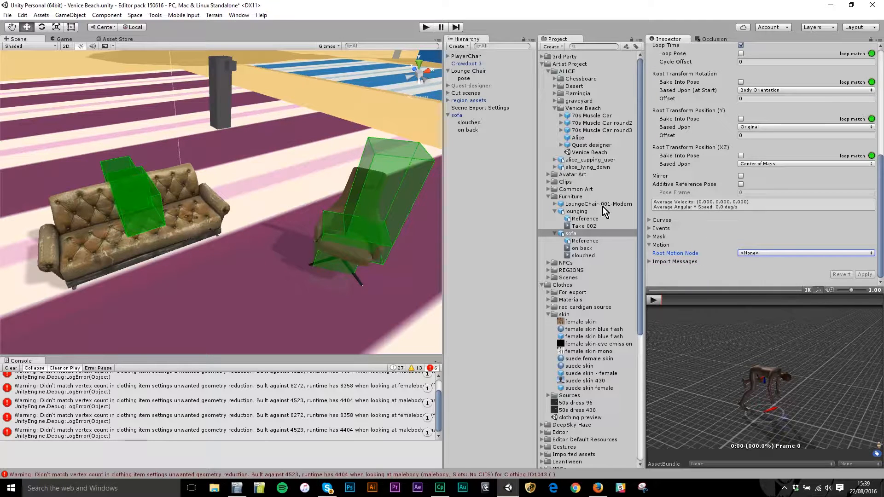
- Assign the sofa file's slouched clip as the Animation of the slouched object's Seat Improved component
click(463, 122)
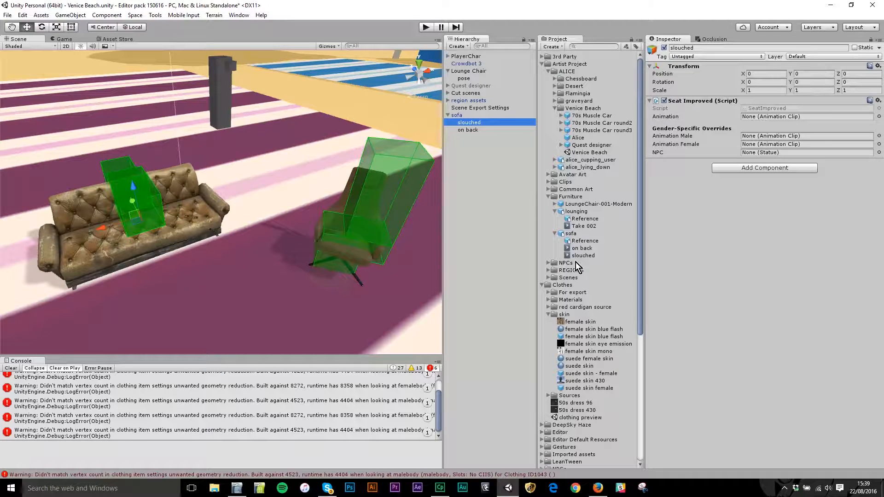
drag(584, 257, 711, 235)
drag(524, 139, 764, 121)
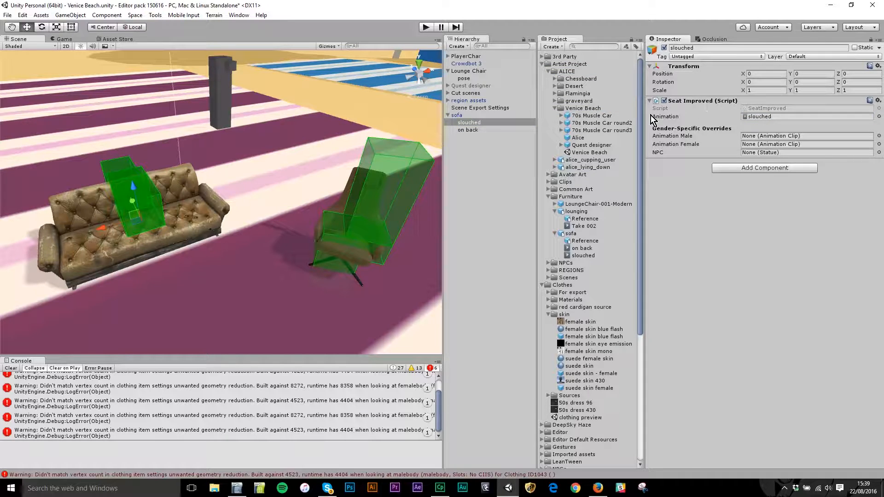
- Assign the sofa file's on back clip as the Animation of the on back object's Seat Improved component
click(471, 130)
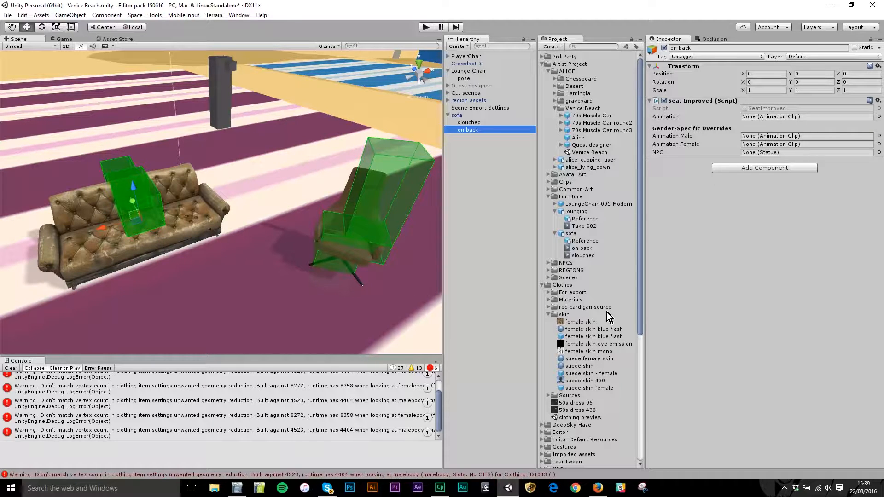
click(579, 253)
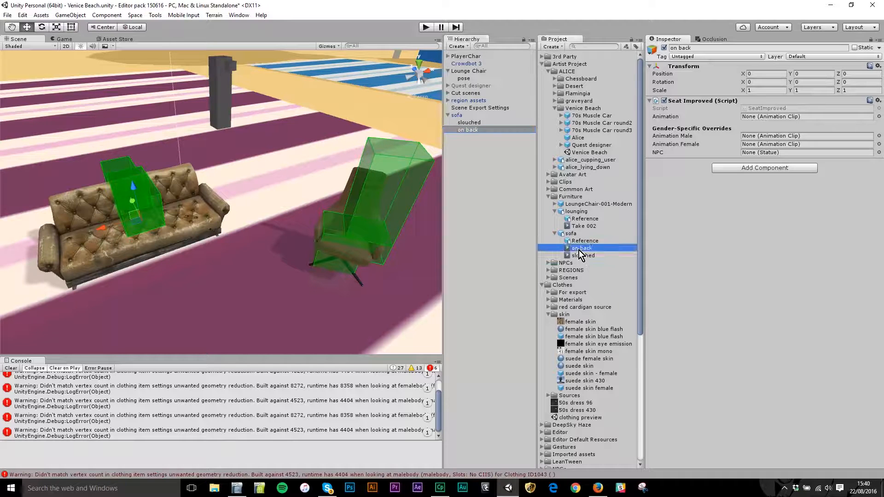
drag(579, 250, 800, 124)
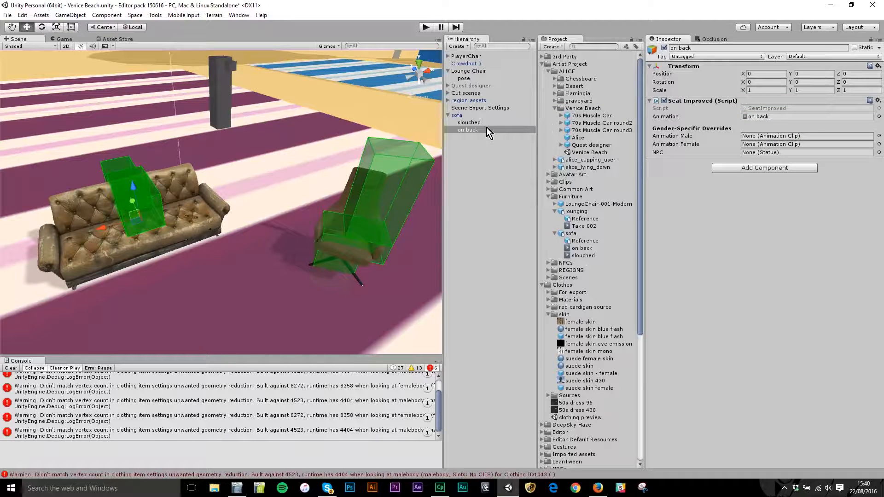
- Move the on back seat sideways along the sofa to an X position of about -0.481
click(474, 130)
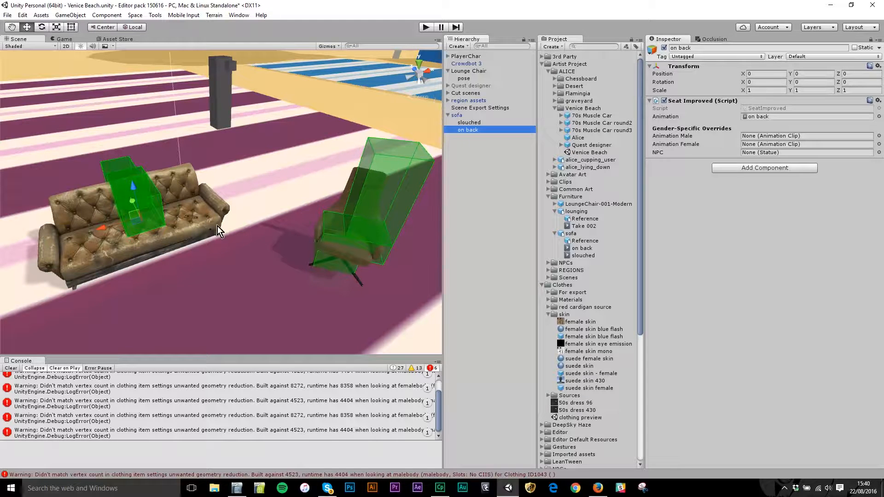
drag(102, 228, 173, 125)
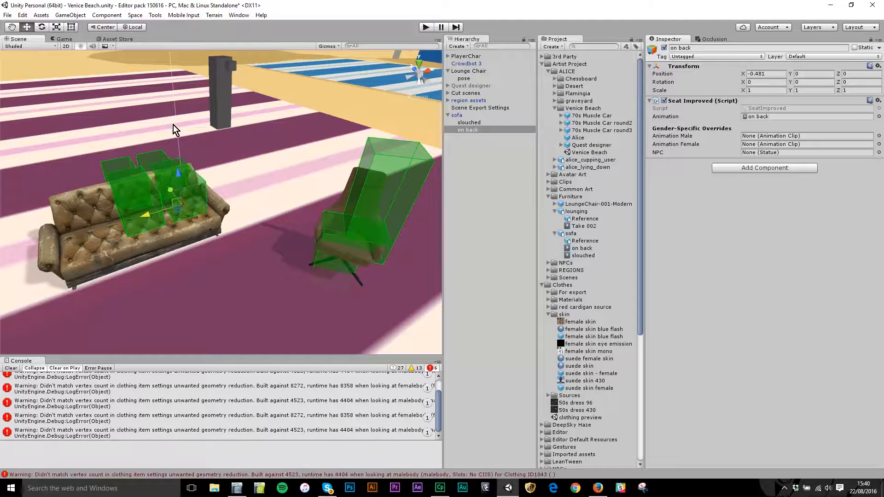
alt+drag(141, 239, 84, 273)
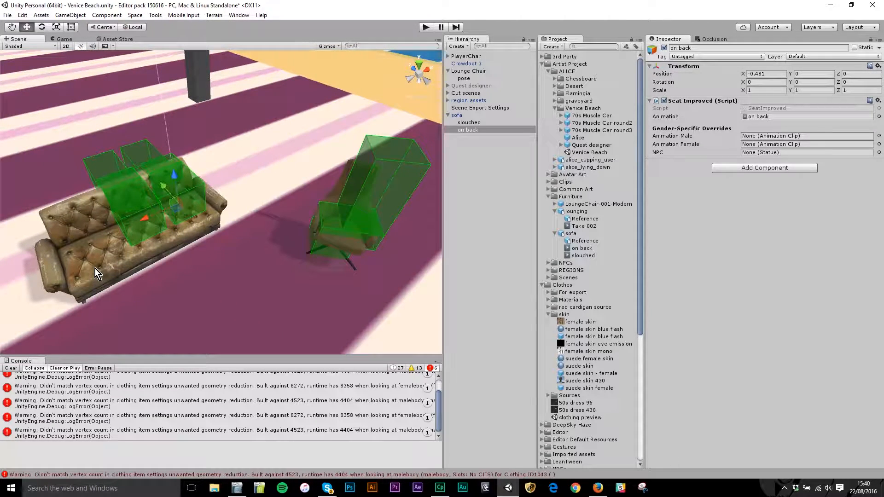
alt+drag(90, 266, 203, 250)
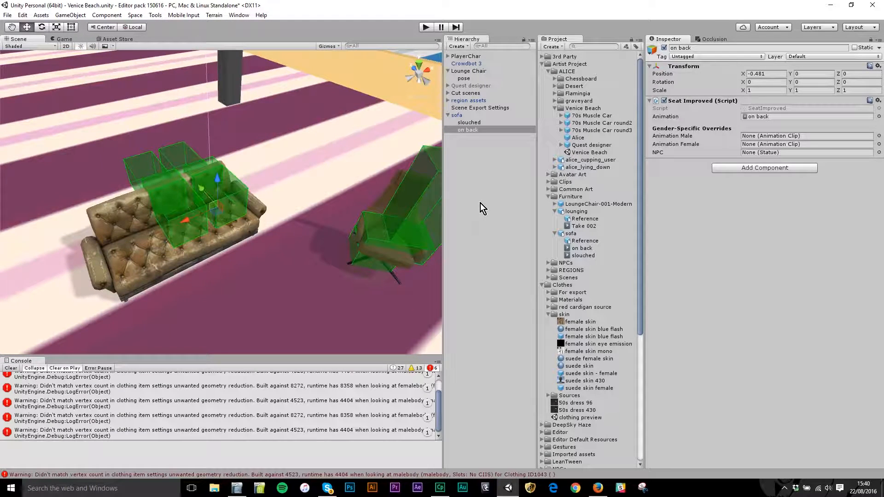
- Remove the Virtual Good script component from the Crowdbot 3 object
click(470, 123)
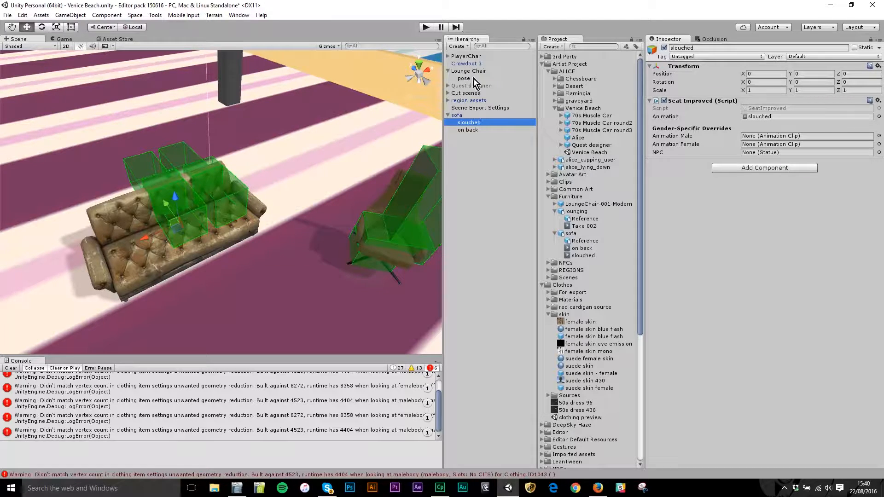
click(476, 123)
click(465, 64)
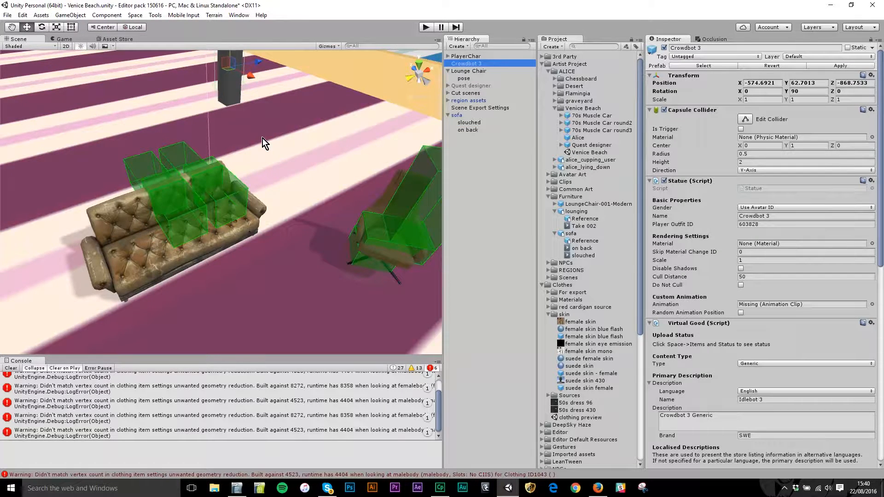
key(f)
alt+drag(140, 226, 262, 313)
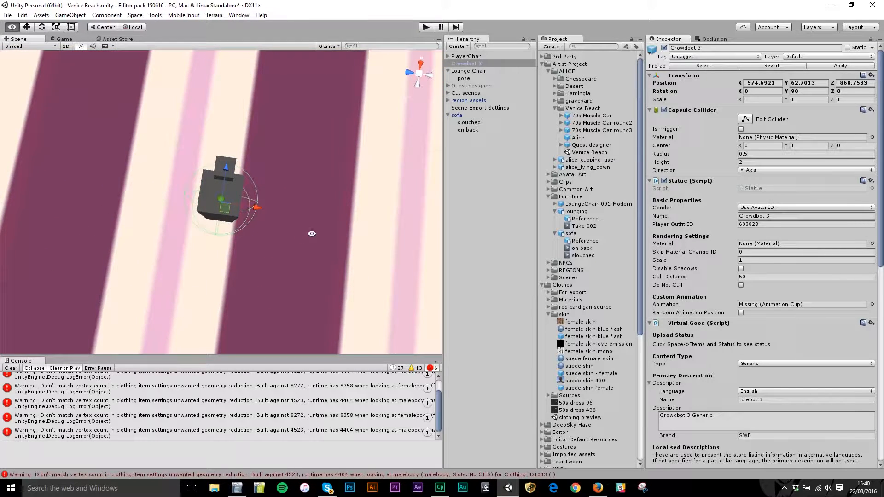
alt+drag(312, 234, 77, 116)
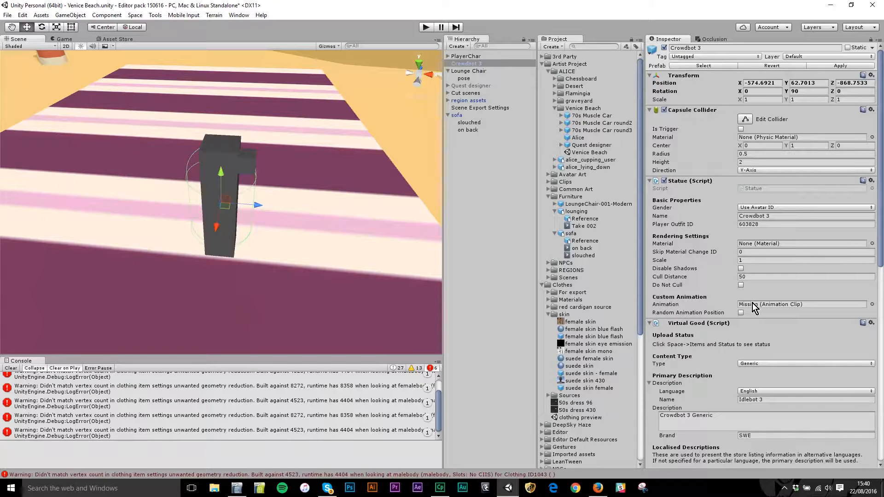
click(684, 323)
right_click(684, 324)
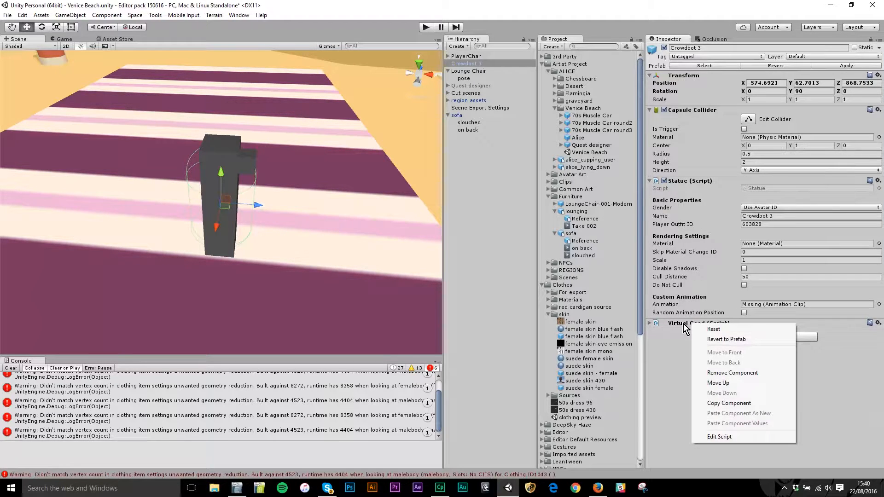
click(683, 324)
click(683, 324)
right_click(683, 324)
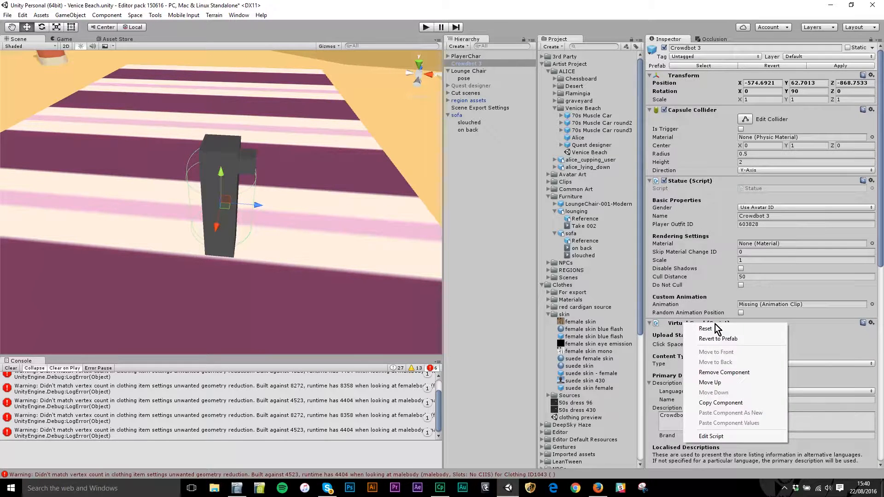
click(719, 373)
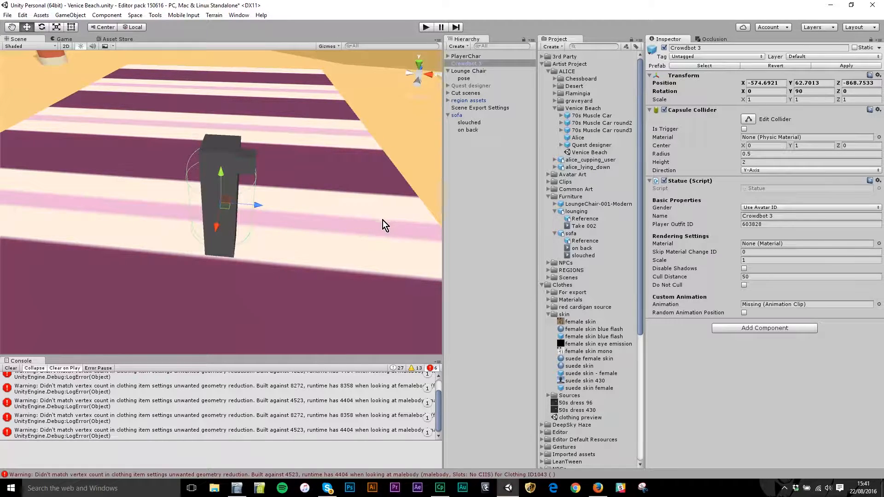
- Assign Crowdbot 3 as the NPC of the slouched object's Seat Improved component
scroll(249, 248, down, 10)
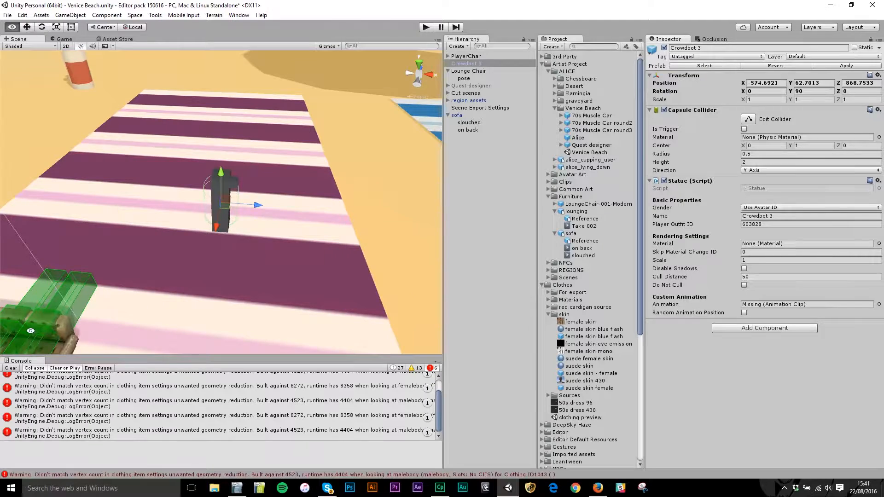
alt+middle_drag(48, 322, 148, 253)
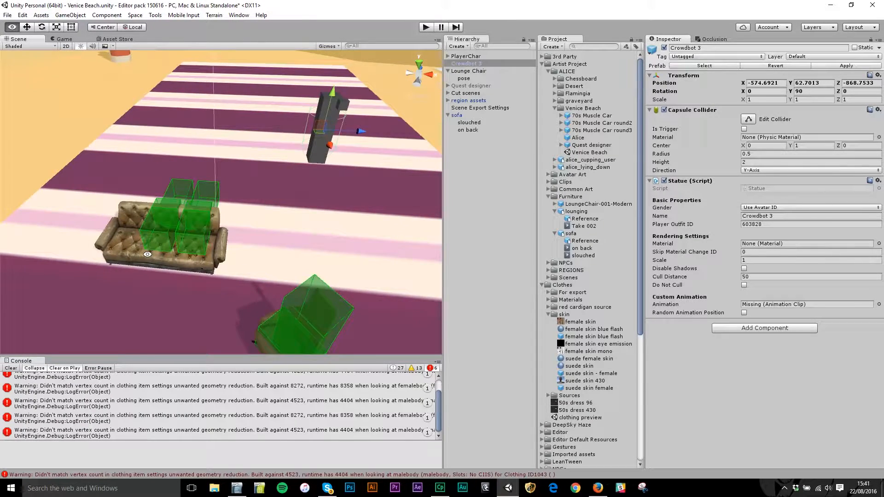
alt+drag(147, 254, 292, 283)
alt+middle_drag(265, 265, 182, 271)
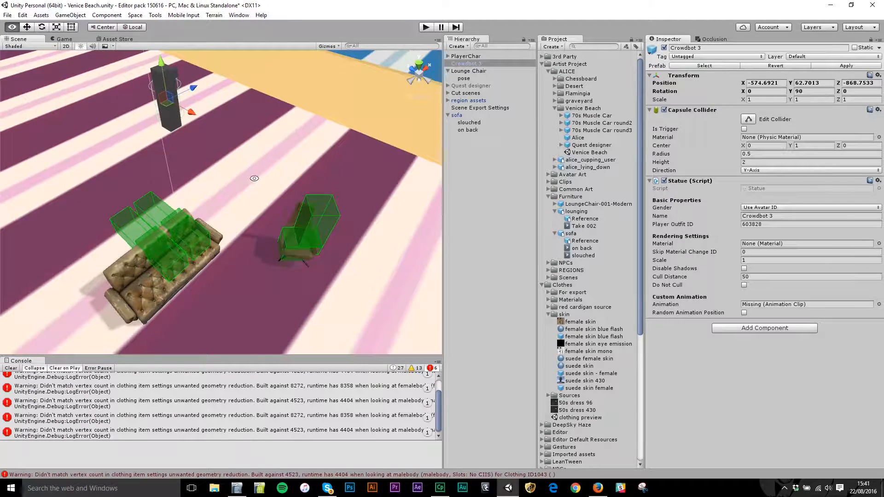
click(471, 65)
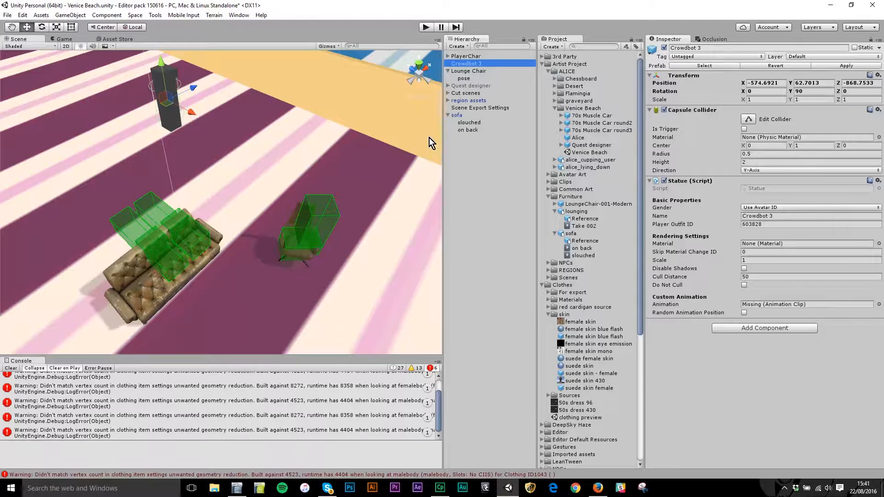
click(473, 124)
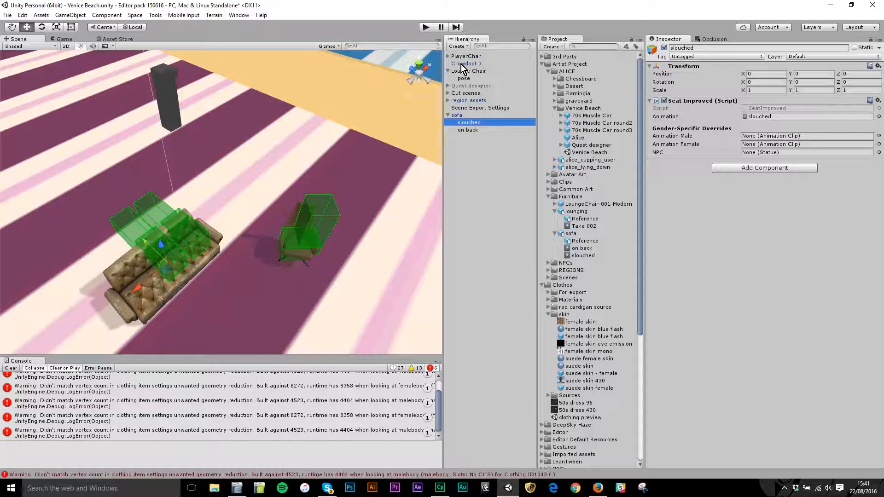
drag(460, 64, 775, 153)
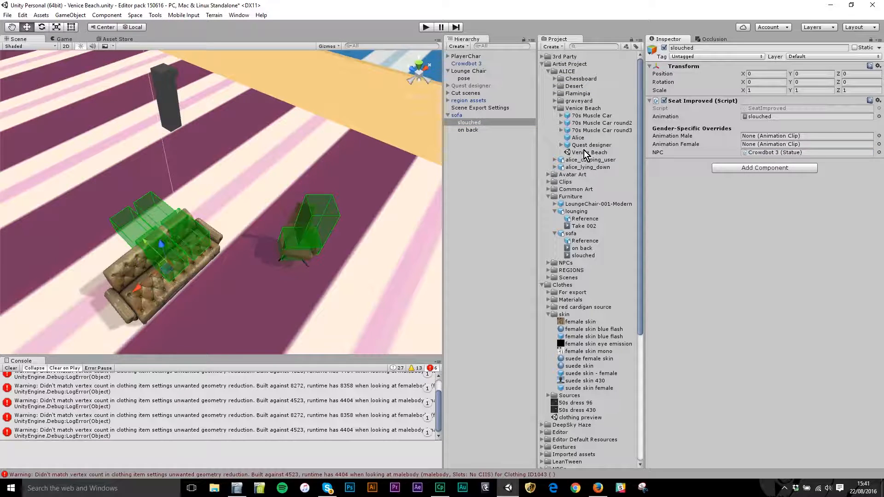
- Run the scene, walk the avatar to the sofa, sit it on the seat beside the NPC and stand it up again
click(426, 27)
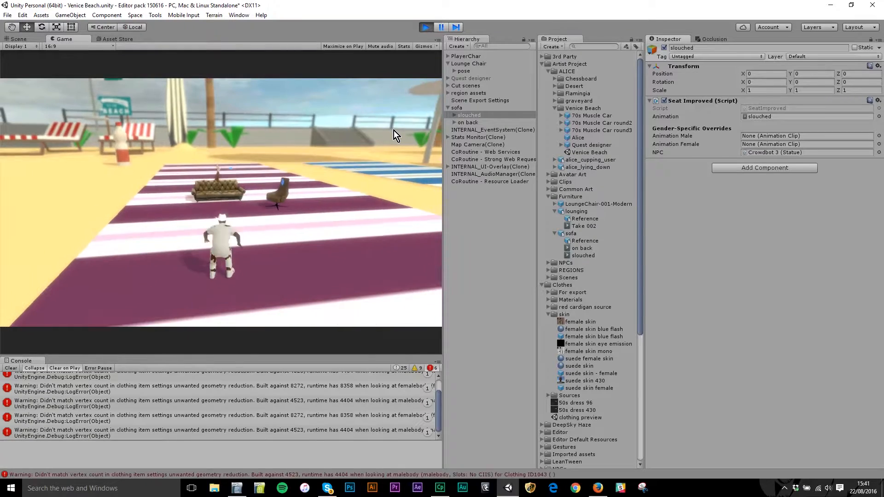
key(w)
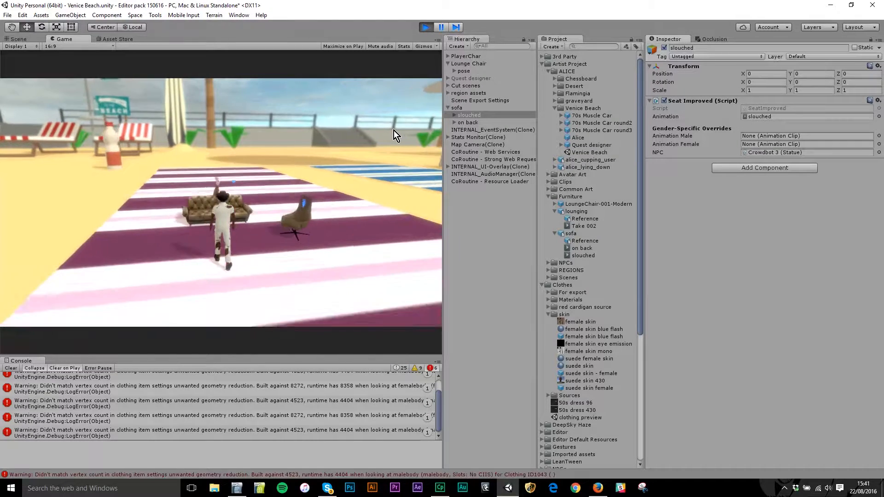
key(d)
key(d)
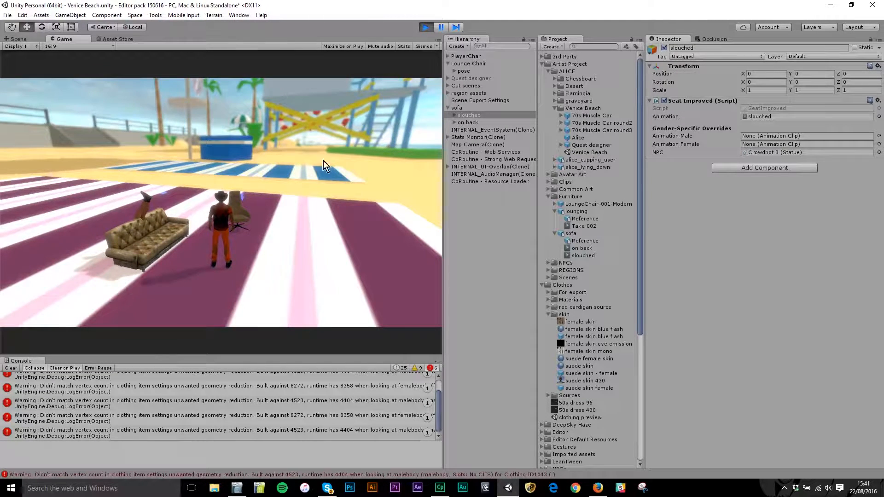
mouse_move(156, 227)
right_down()
mouse_move(149, 216)
mouse_move(180, 228)
right_up()
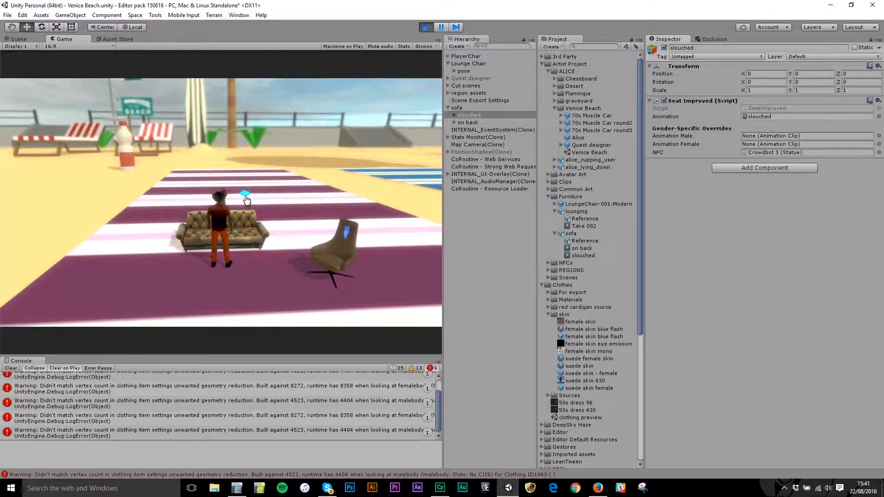
click(247, 198)
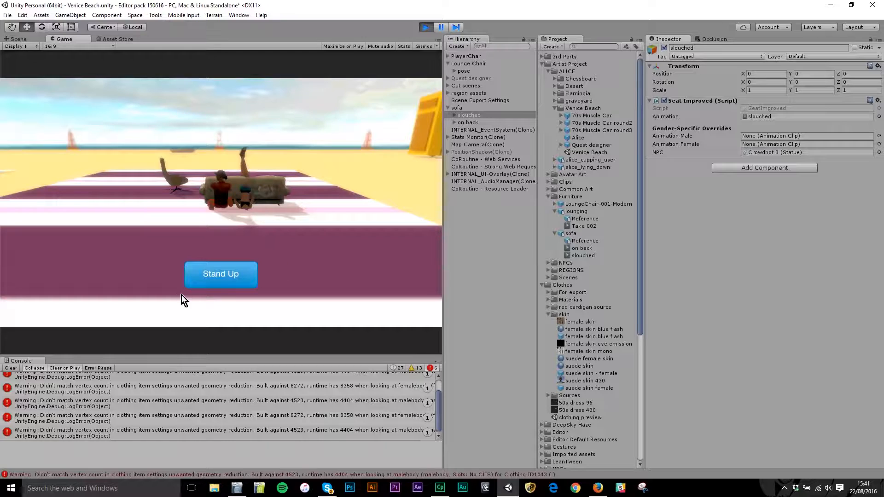
click(209, 281)
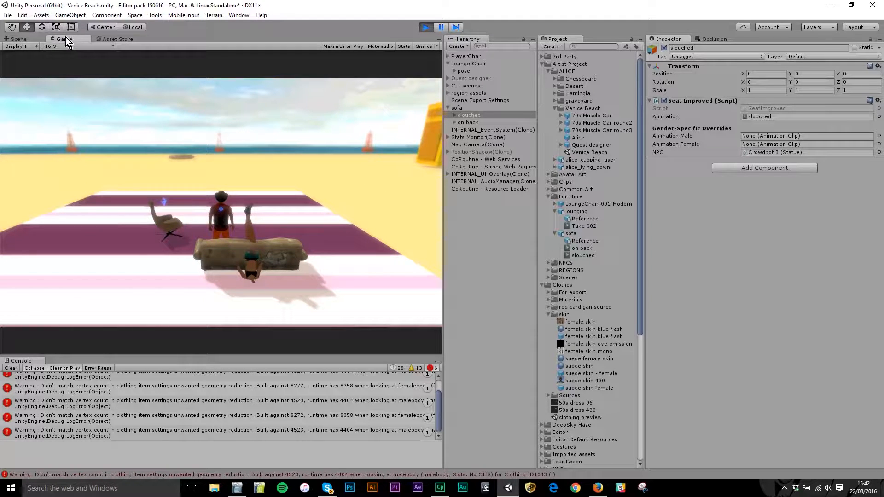
- In the Scene view during play mode, rotate the slouched seat by about 89.98° around X
click(17, 39)
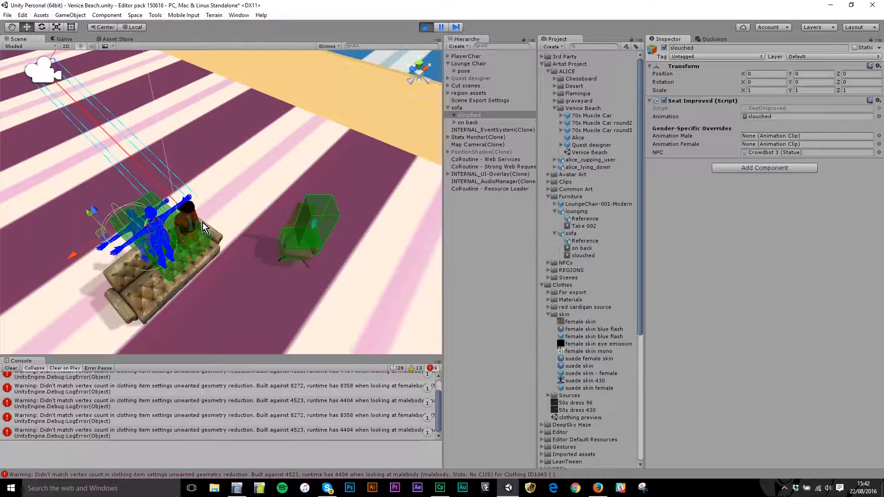
click(255, 295)
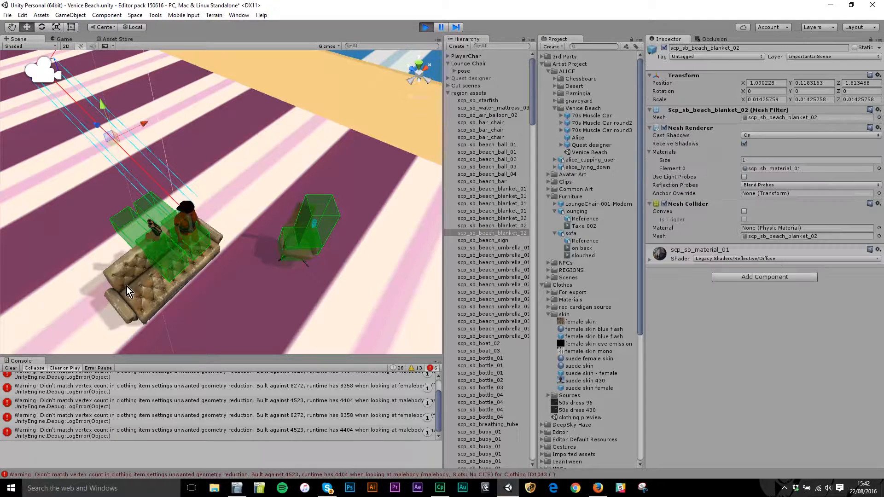
click(447, 94)
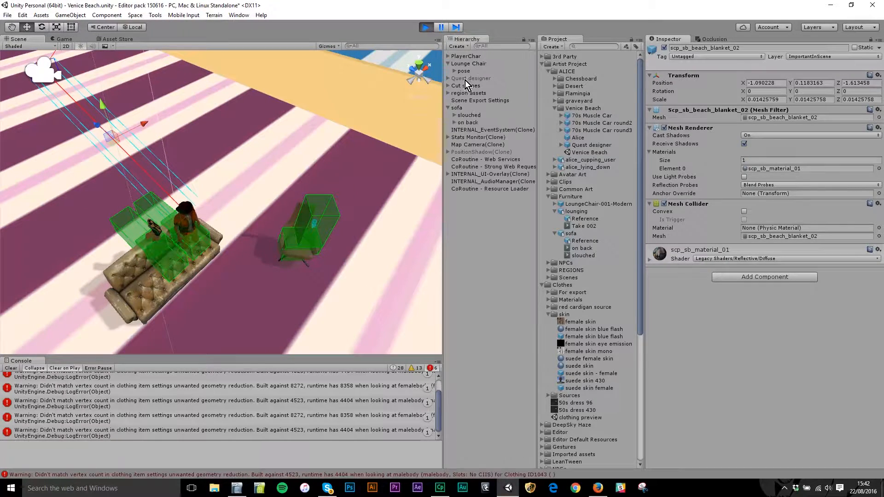
click(471, 116)
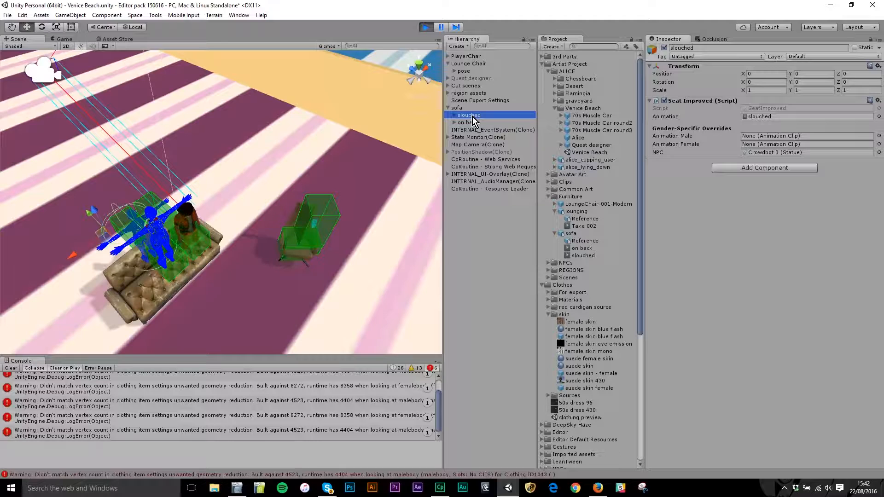
alt+drag(100, 251, 218, 248)
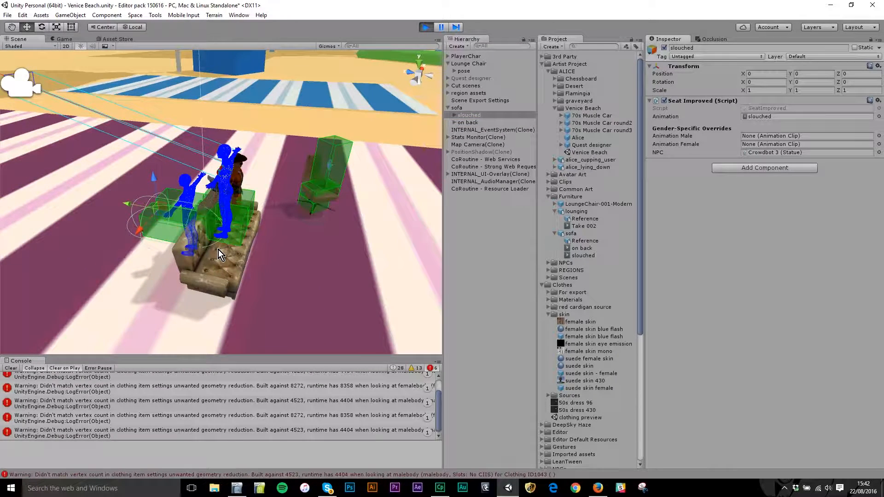
key(e)
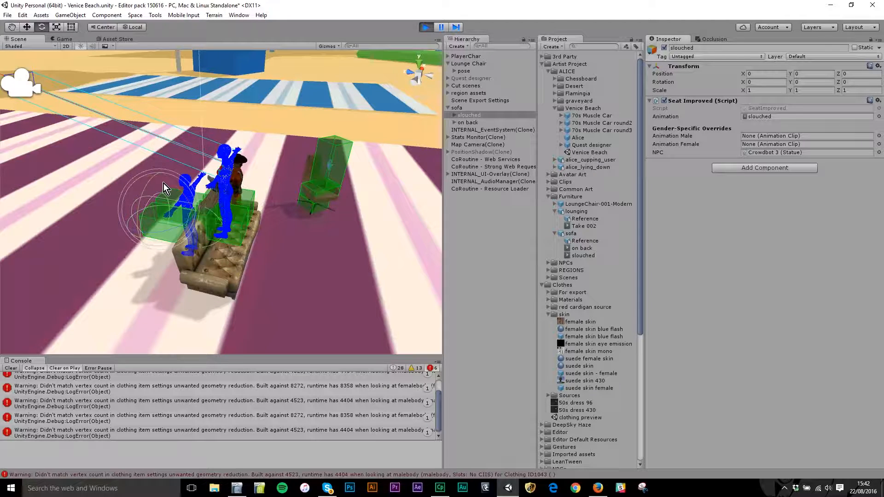
drag(165, 181, 261, 283)
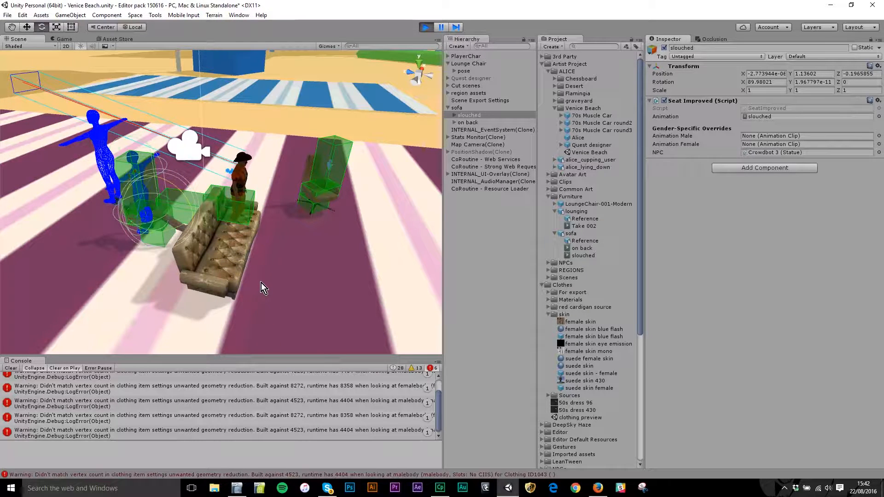
- Move the rotated slouched seat onto the sofa cushions, to about X 0.334, Y -0.235, Z -0.298
key(w)
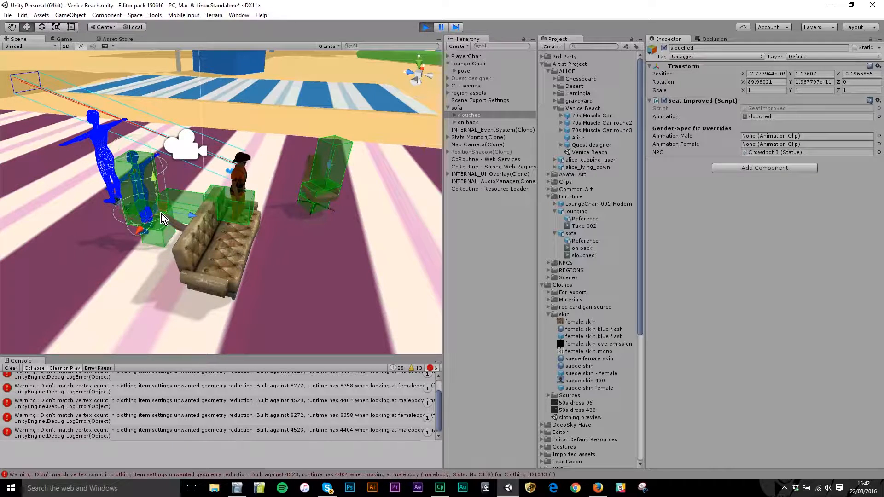
drag(161, 213, 256, 212)
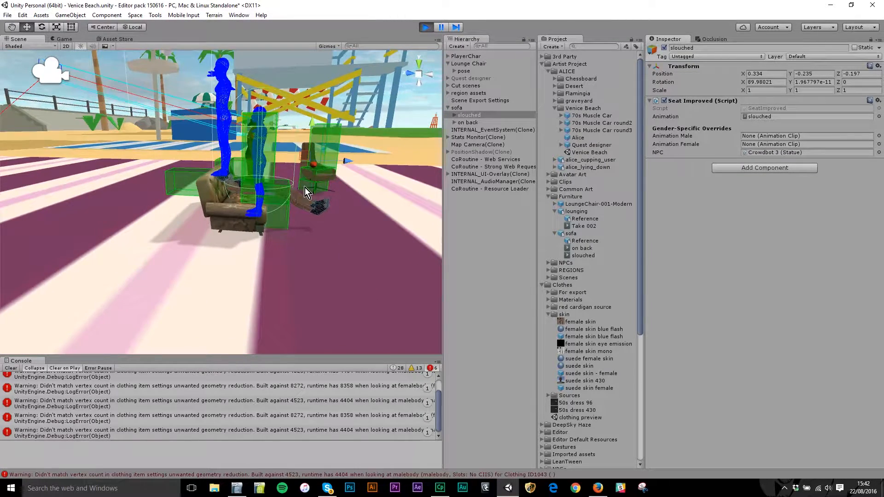
scroll(304, 187, up, 3)
scroll(304, 187, up, 2)
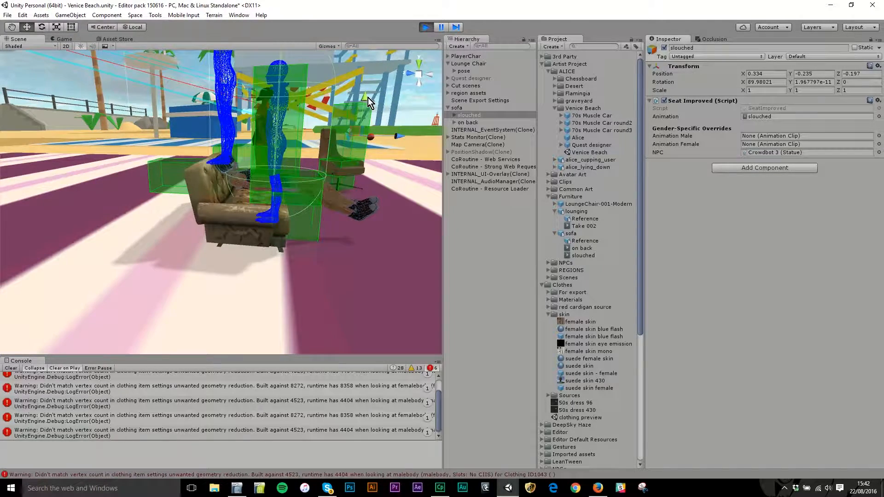
drag(368, 98, 369, 121)
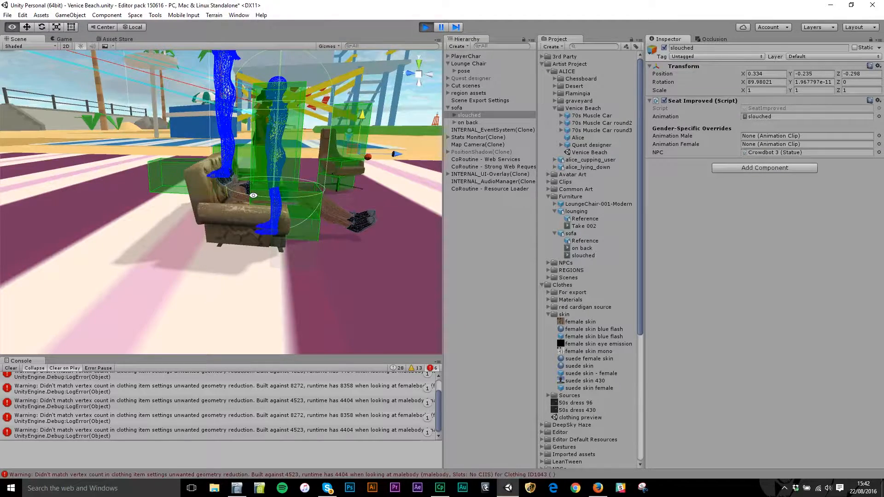
- Shift the slouched seat along and deeper into the sofa, to about X 0.207 and Y -0.178
alt+drag(325, 212, 166, 310)
middle_drag(165, 310, 211, 234)
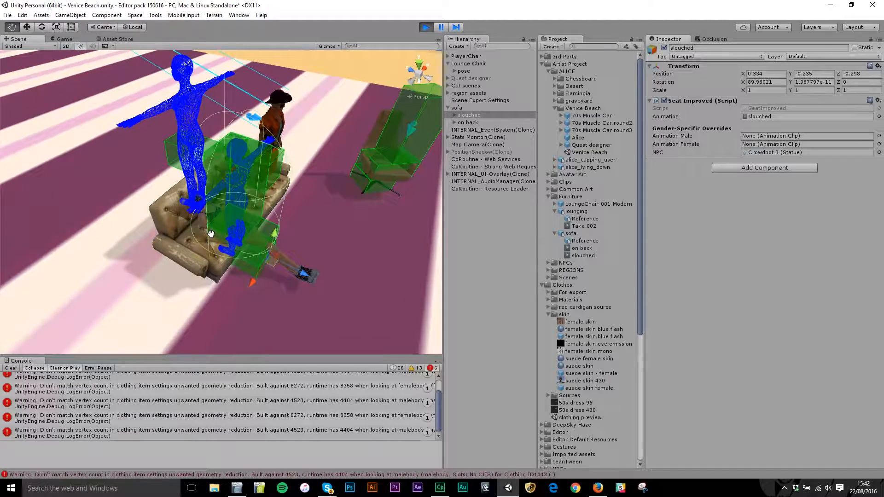
drag(275, 262, 277, 244)
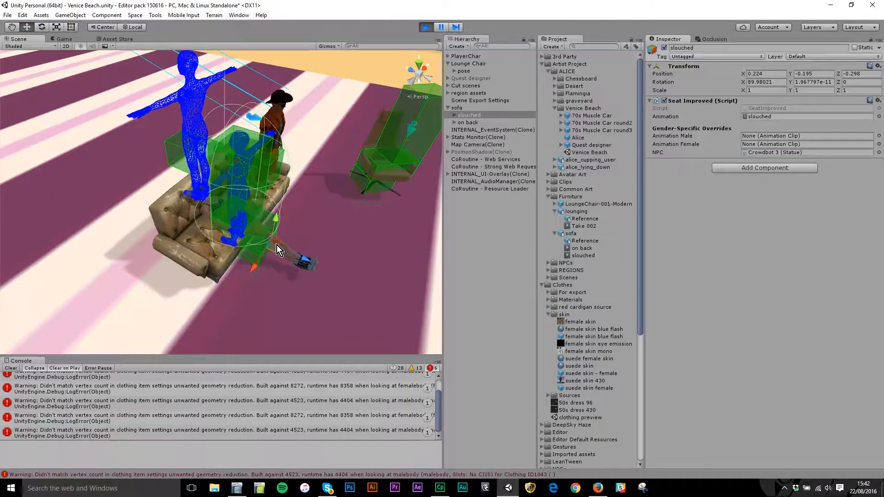
alt+drag(218, 263, 305, 193)
scroll(305, 187, up, 8)
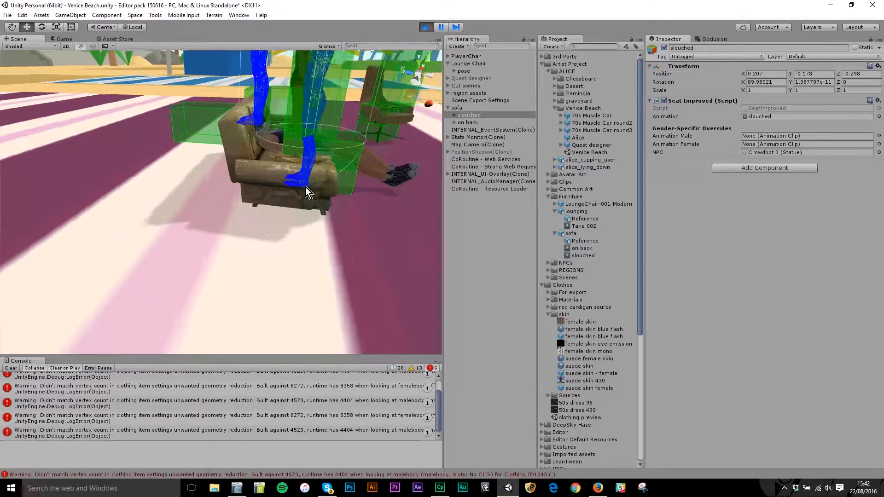
- Nudge the slouched seat slightly toward the front edge of the sofa, to a Y position of about -0.201
middle_drag(311, 127, 291, 221)
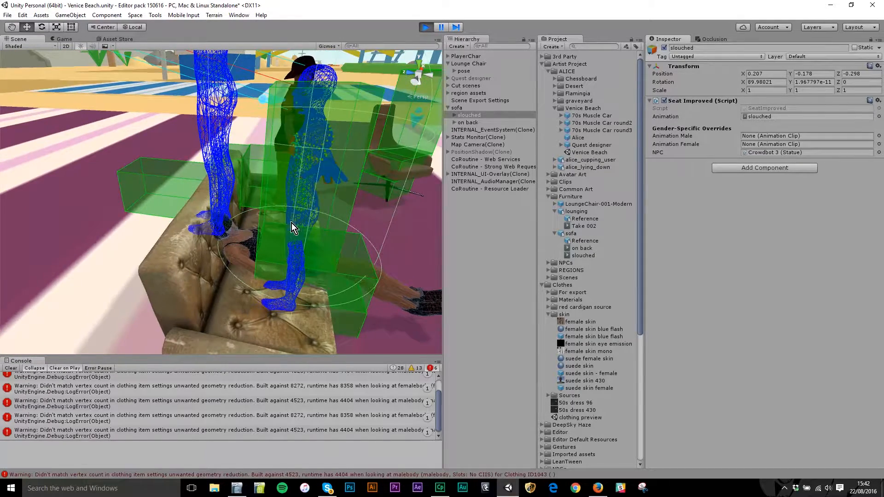
scroll(285, 225, up, 3)
alt+drag(262, 286, 267, 233)
scroll(391, 151, down, 2)
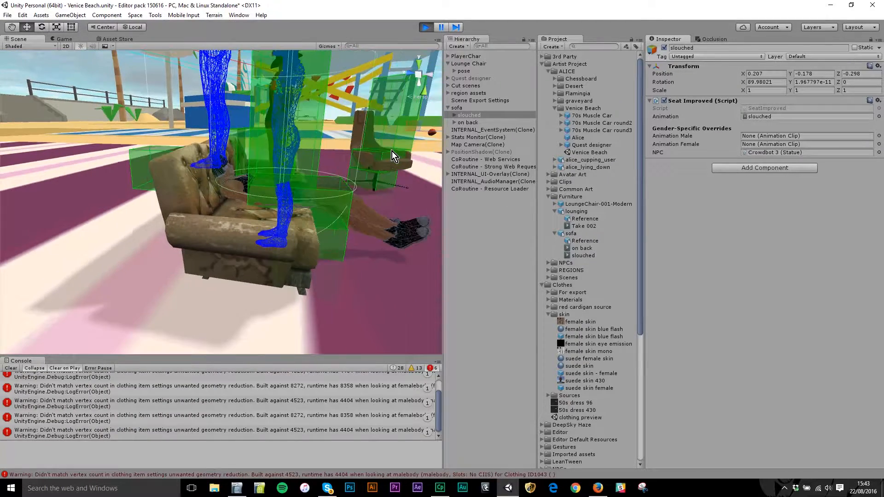
scroll(385, 165, down, 1)
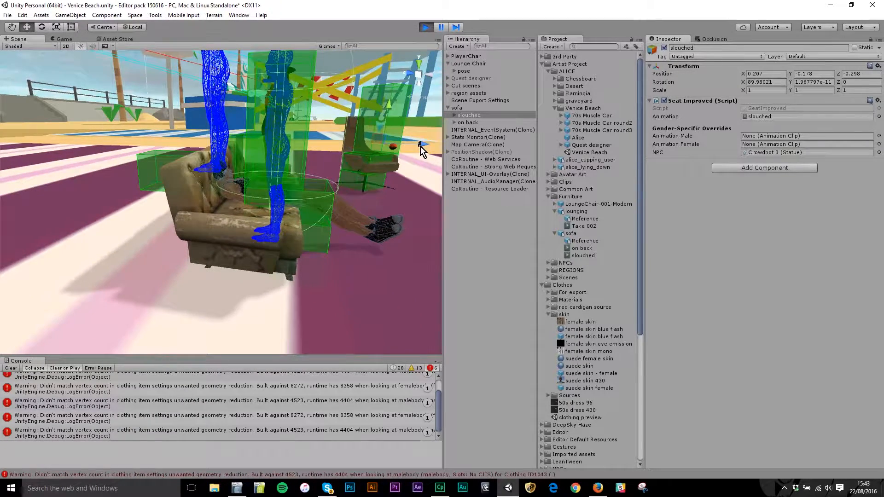
drag(420, 146, 427, 147)
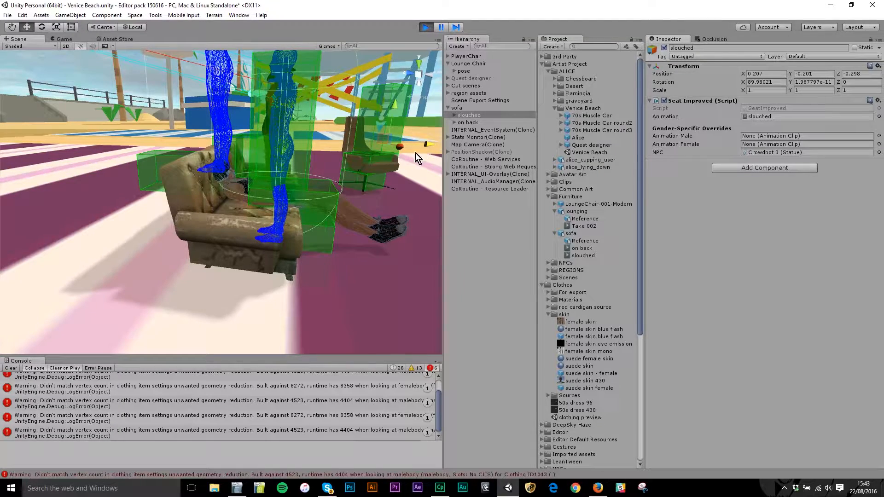
- Copy the slouched object's Transform component while the scene is still running
alt+drag(257, 242, 113, 230)
middle_drag(167, 226, 240, 217)
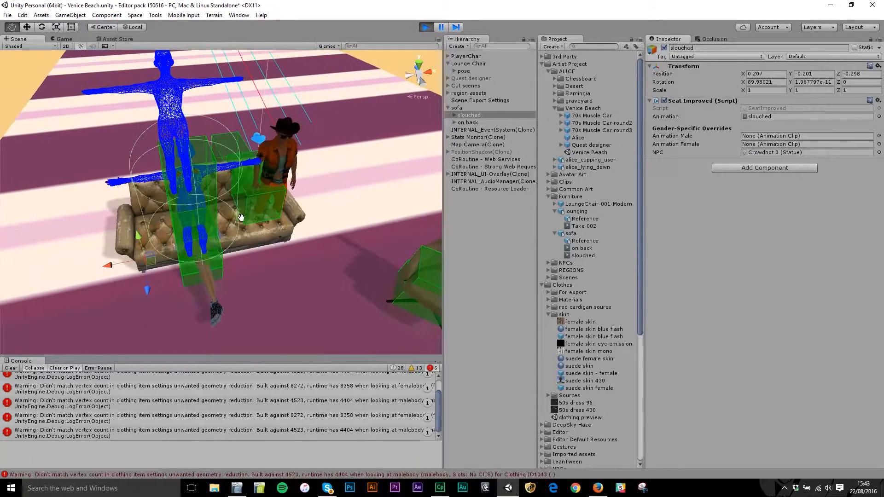
alt+drag(162, 246, 166, 238)
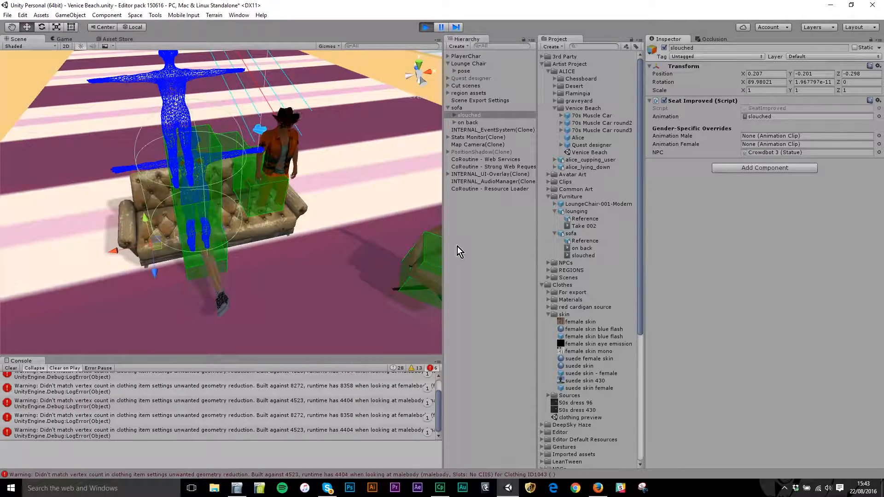
right_click(689, 68)
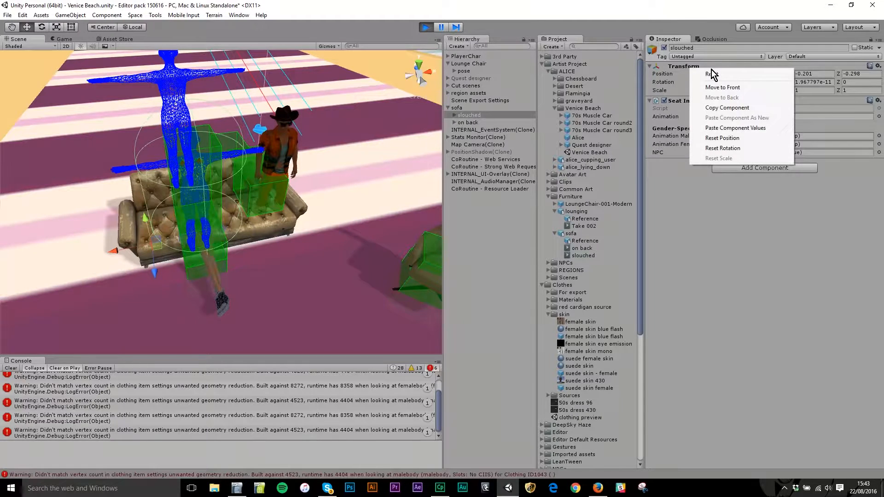
click(741, 110)
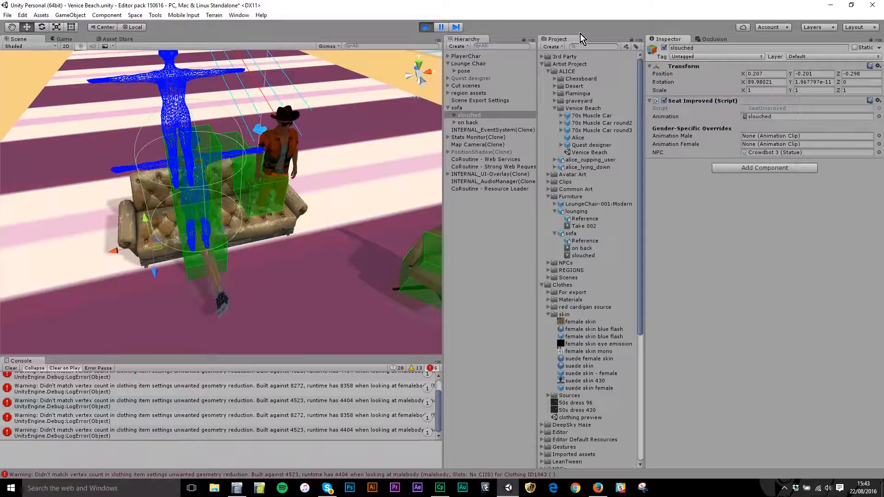
right_click(687, 67)
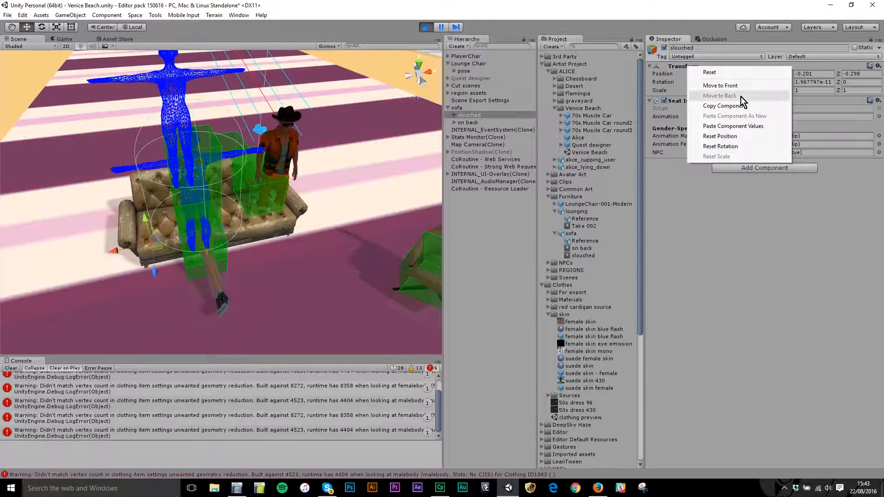
click(732, 106)
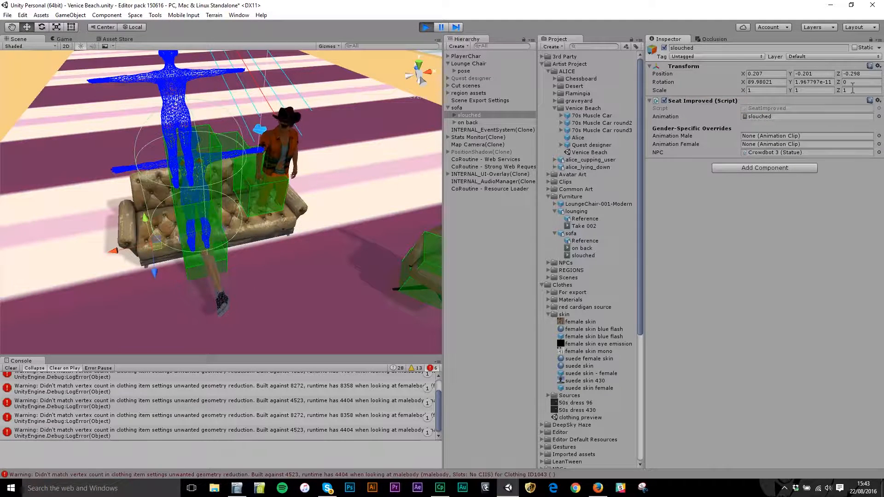
- Exit play mode and paste the copied Transform values onto the slouched object
click(426, 27)
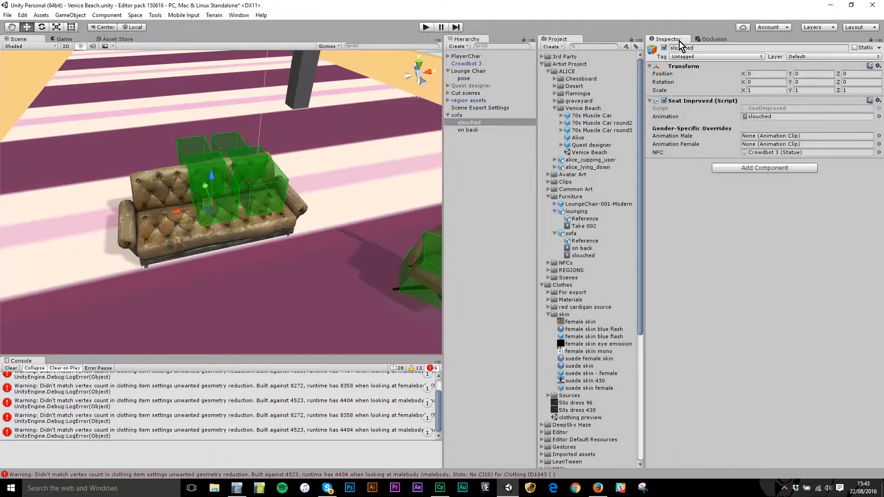
click(468, 123)
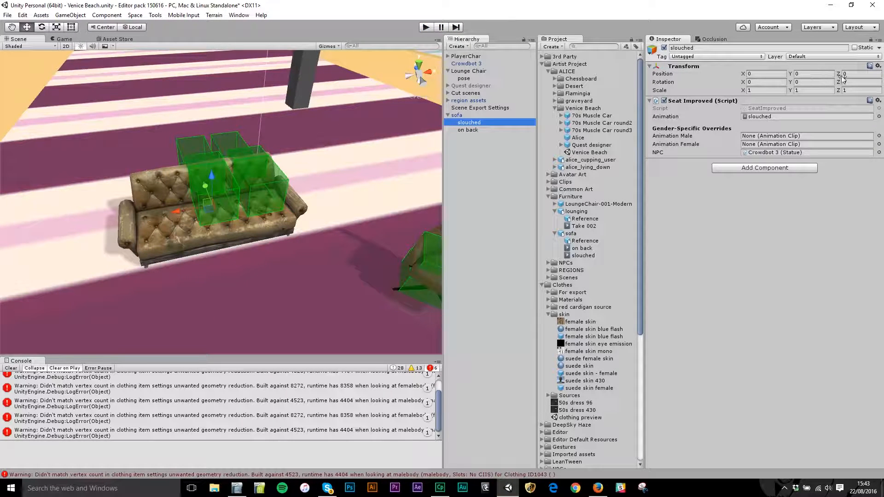
right_click(677, 67)
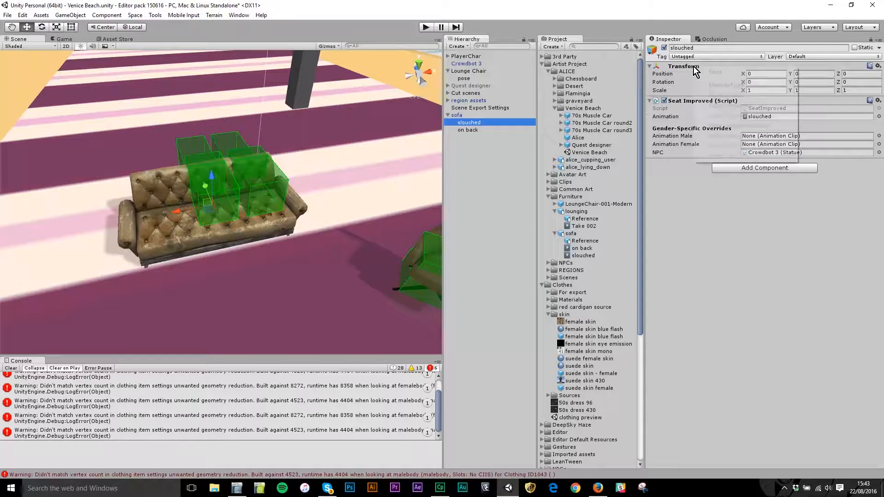
click(739, 125)
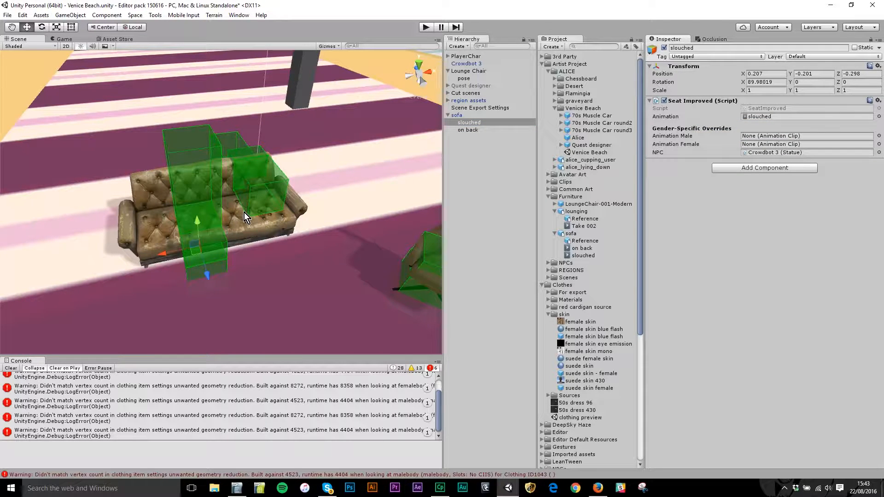
- Run the scene, seat the player character on the sofa's on back seat, and select the on back object for rotating
click(425, 28)
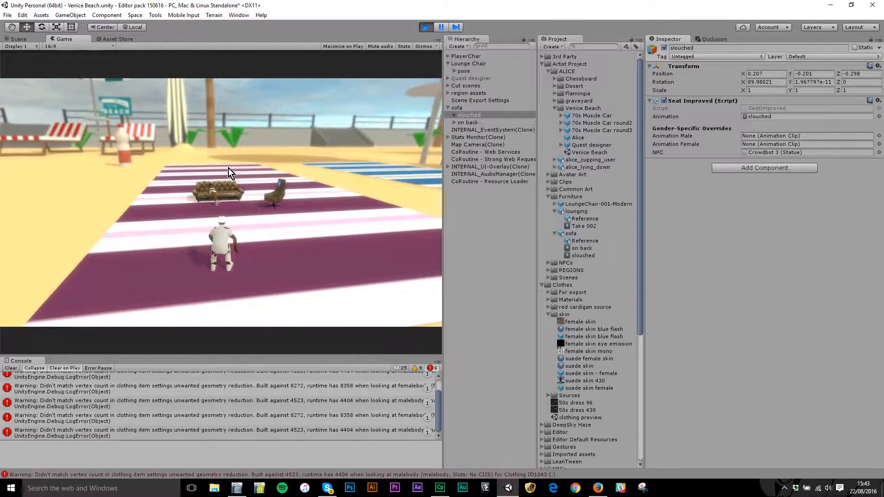
click(228, 170)
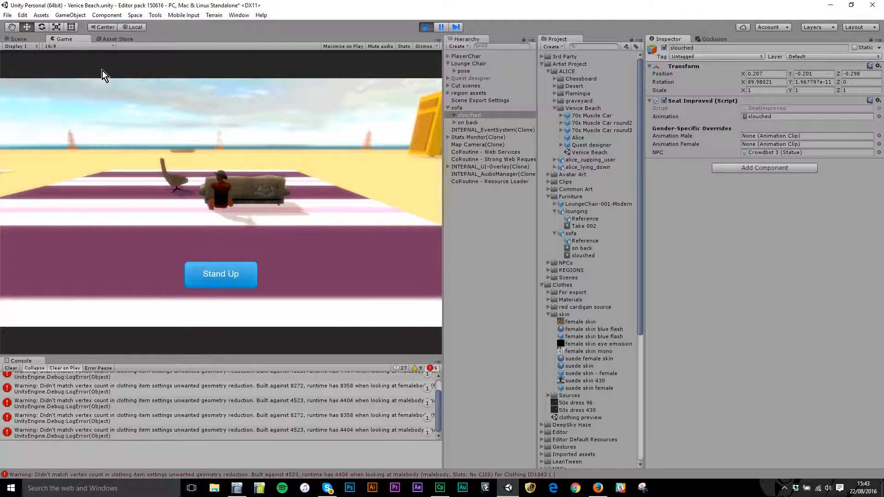
click(18, 39)
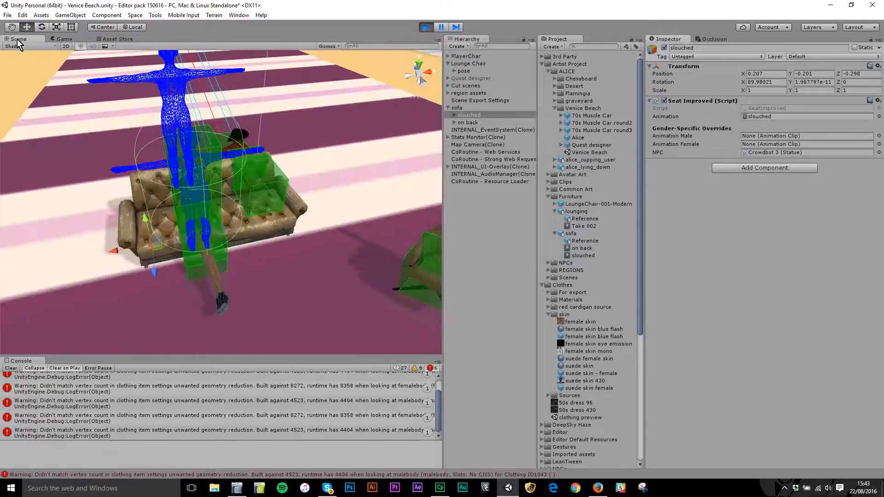
alt+drag(298, 184, 96, 205)
alt+drag(188, 205, 138, 179)
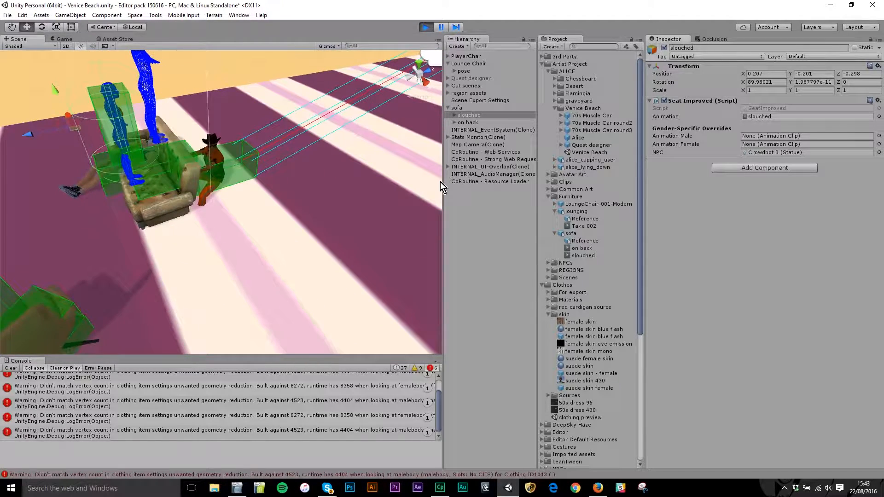
click(468, 122)
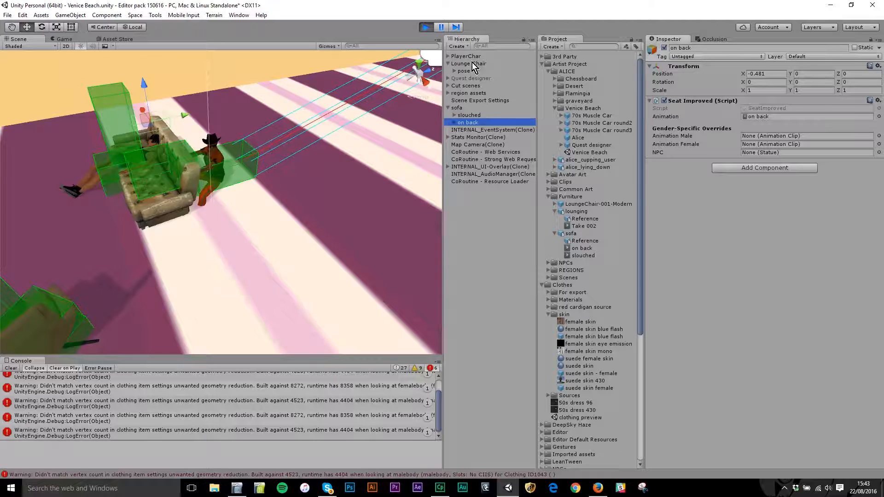
key(e)
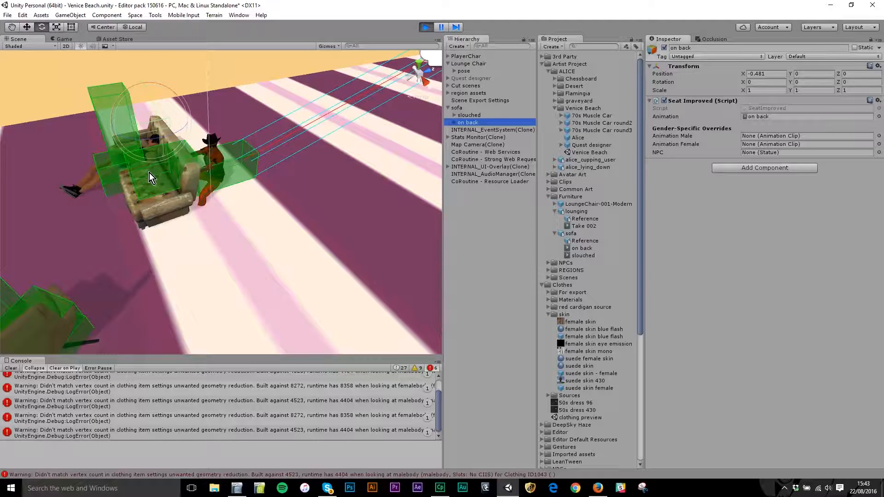
drag(128, 92, 95, 196)
key(ctrl+z)
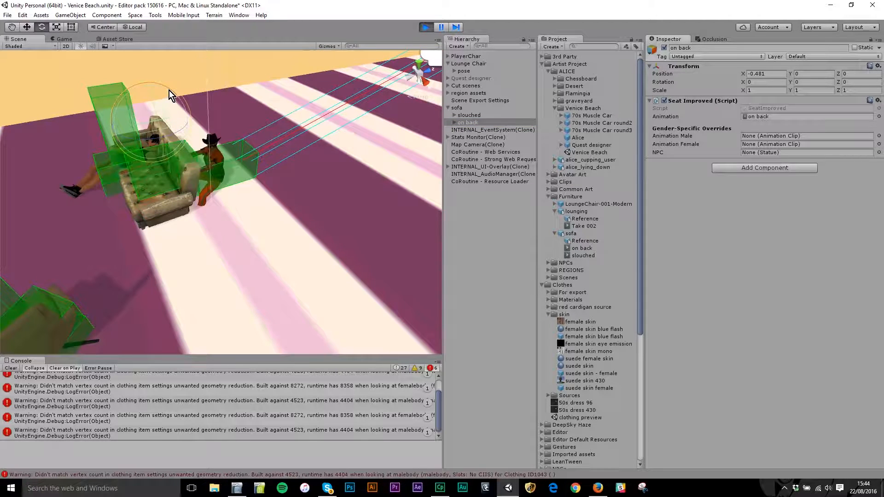
drag(170, 90, 118, 109)
key(ctrl+z)
- Rotate the on back seat to about 0, 90, 90 degrees while the scene is running
alt+drag(184, 172, 137, 71)
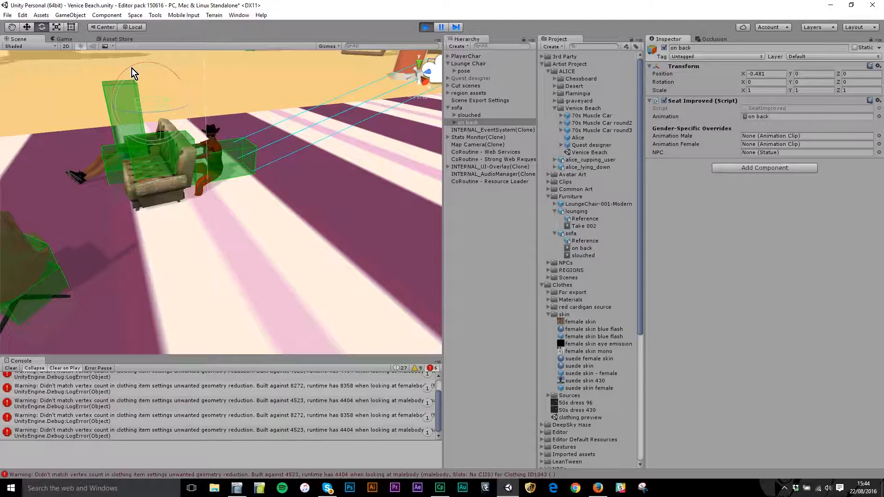
drag(131, 68, 84, 241)
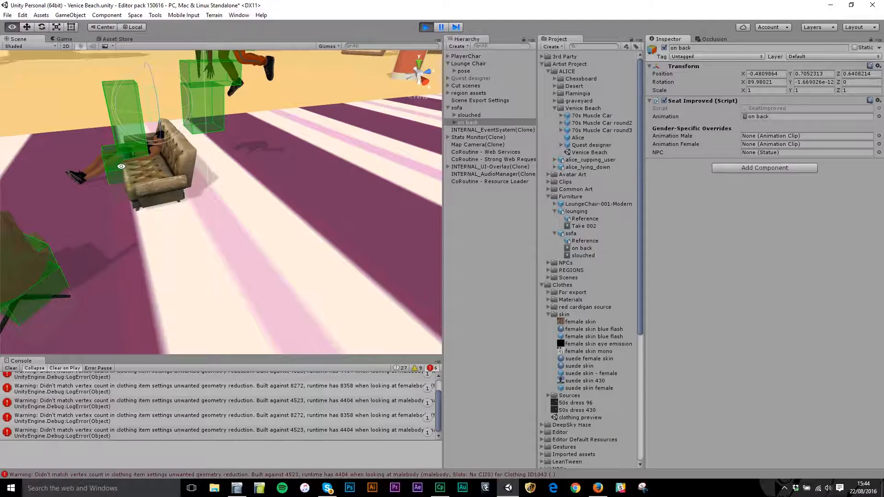
alt+drag(129, 152, 104, 148)
key(ctrl+z)
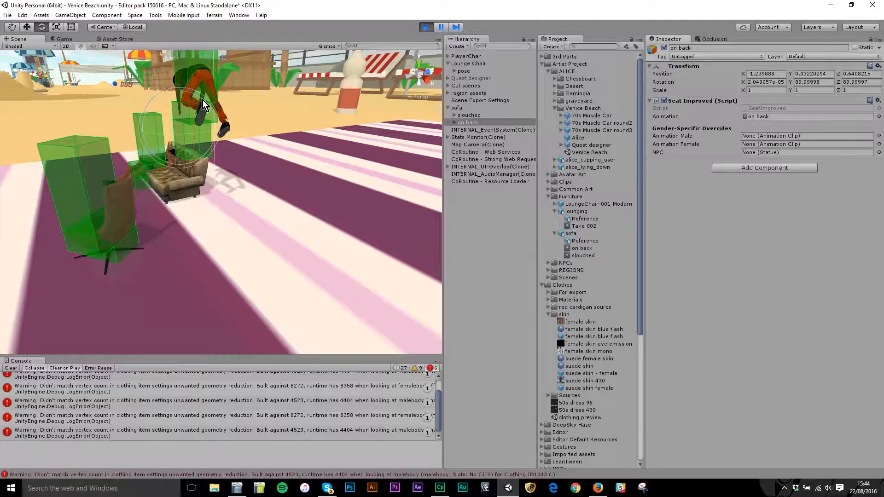
- Lower the on back seat and slide it onto the sofa, to about X -0.444, Y 0.238, Z -0.284
drag(173, 123, 319, 302)
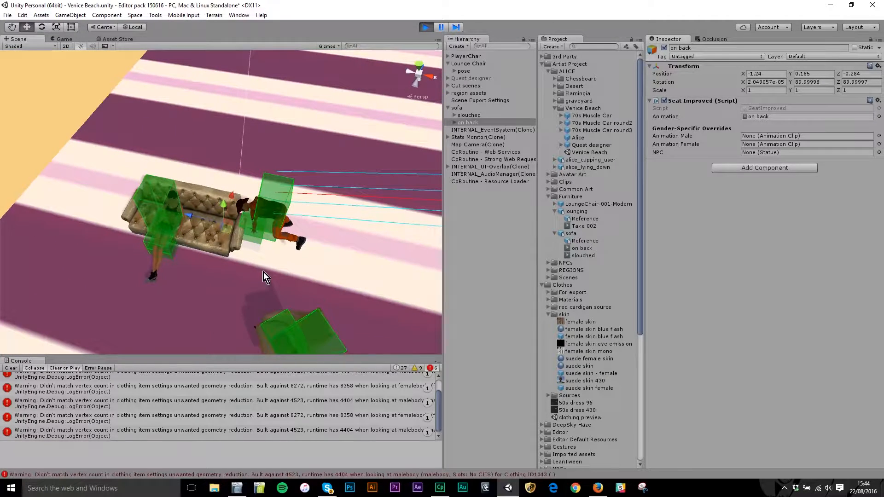
drag(227, 231, 187, 189)
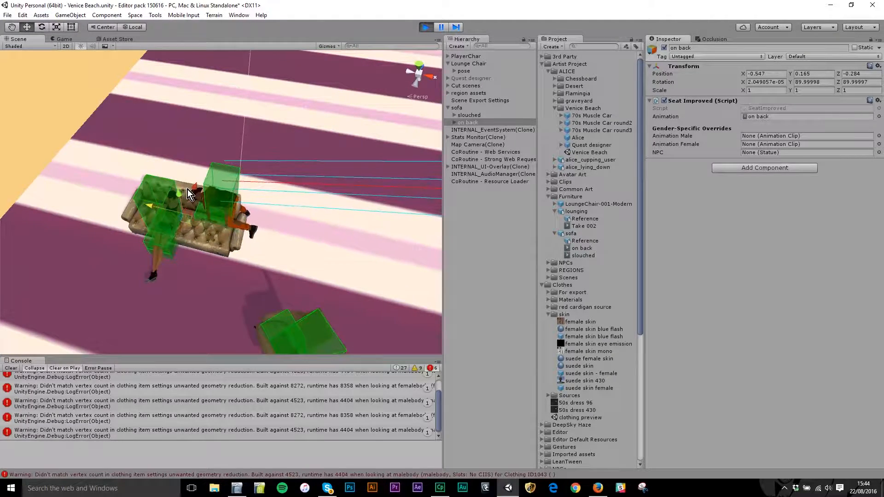
mouse_move(186, 222)
mouse_down()
mouse_move(192, 217)
mouse_move(181, 217)
mouse_up()
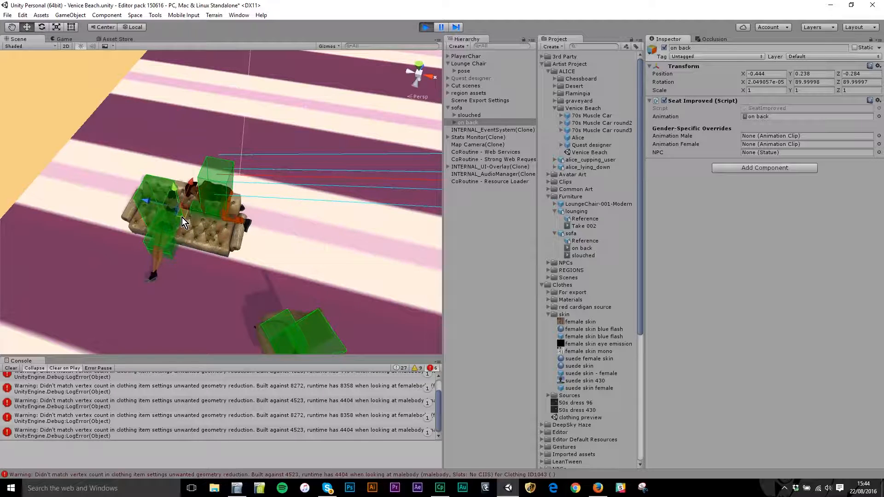
- Nudge the on back seat toward the sofa's backrest, to a Y position of about 0.292, and check the character's placement
scroll(244, 221, up, 8)
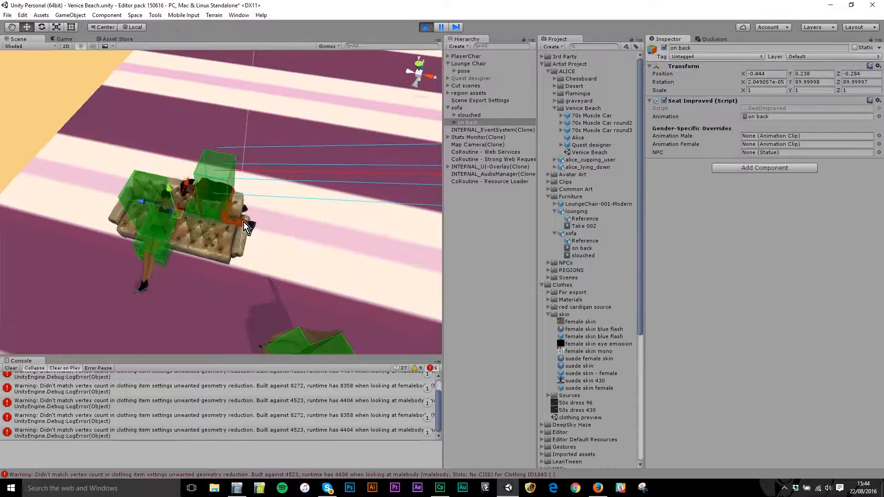
alt+drag(222, 271, 254, 152)
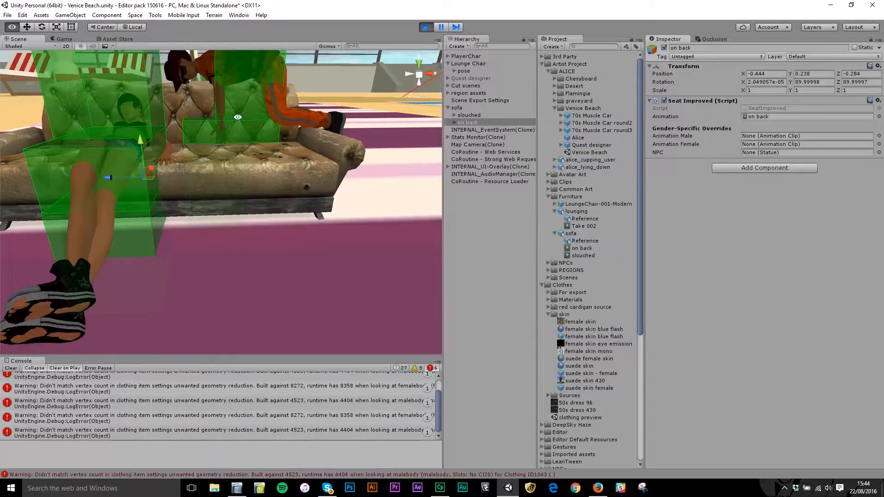
alt+drag(237, 117, 237, 141)
scroll(239, 143, up, 10)
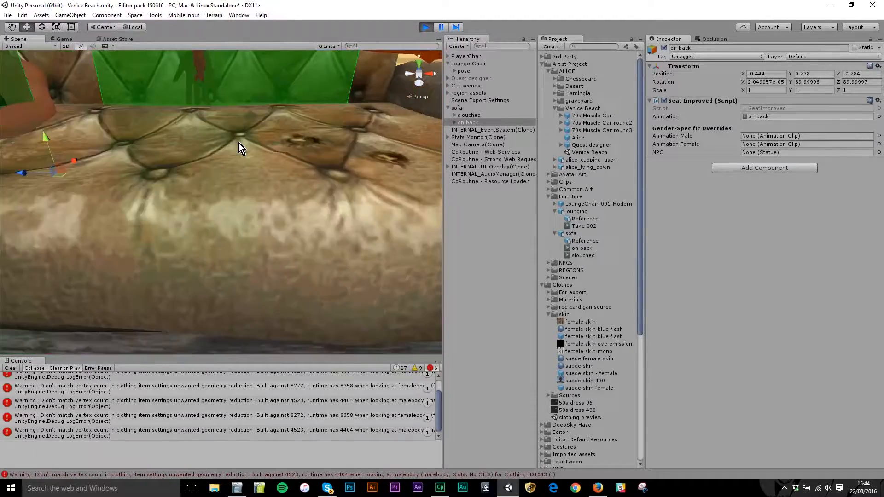
alt+drag(227, 97, 238, 192)
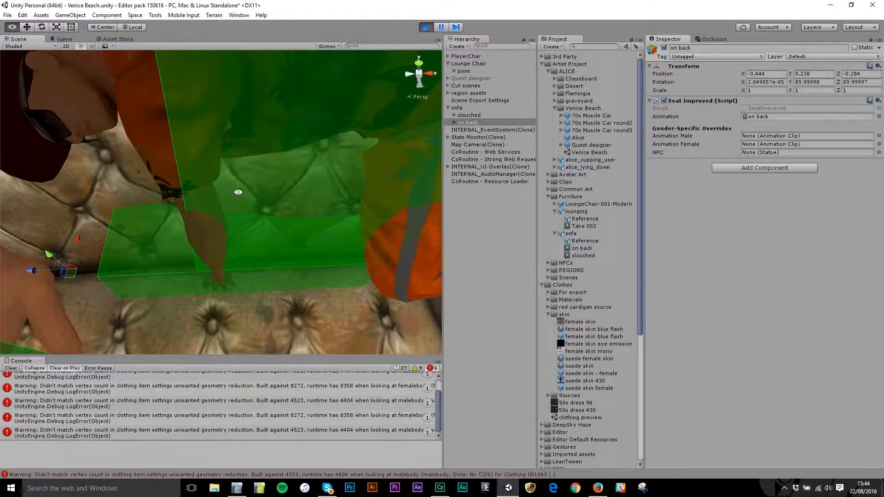
drag(79, 239, 81, 226)
scroll(161, 252, down, 10)
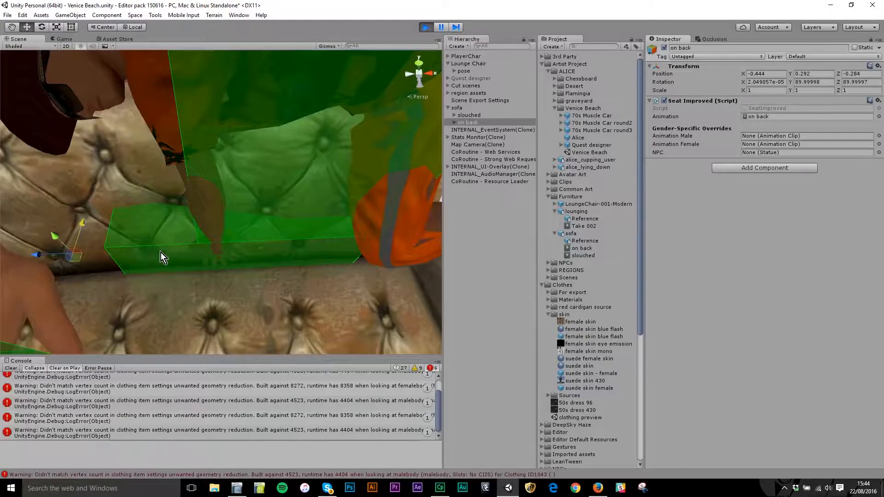
alt+drag(237, 193, 208, 187)
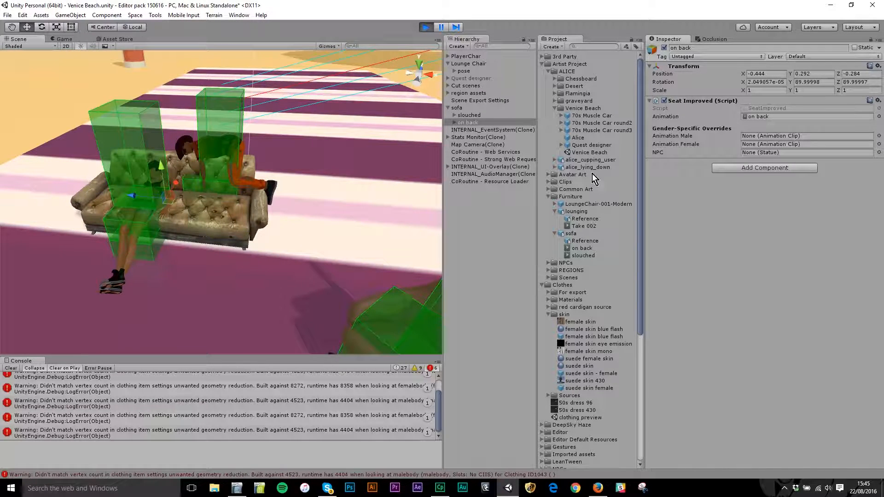
- Copy the on back object's Transform from the running scene and paste its values back after exiting play mode
right_click(695, 68)
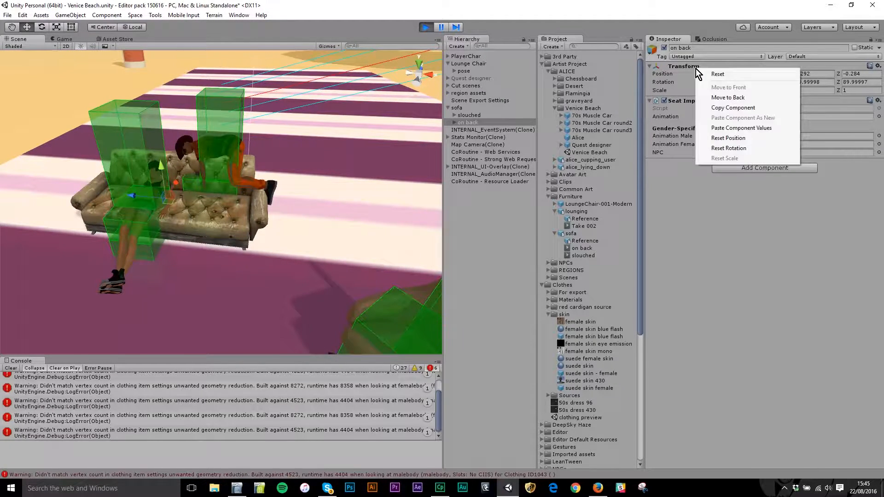
click(729, 105)
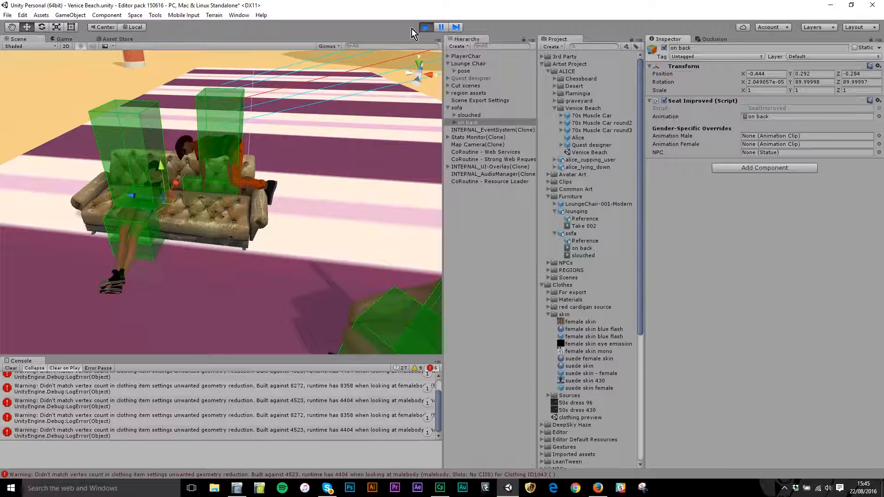
click(427, 29)
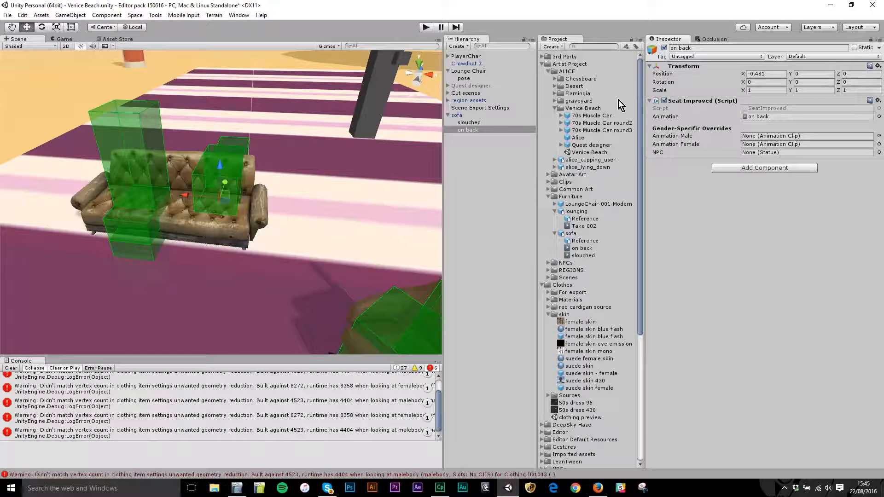
right_click(690, 67)
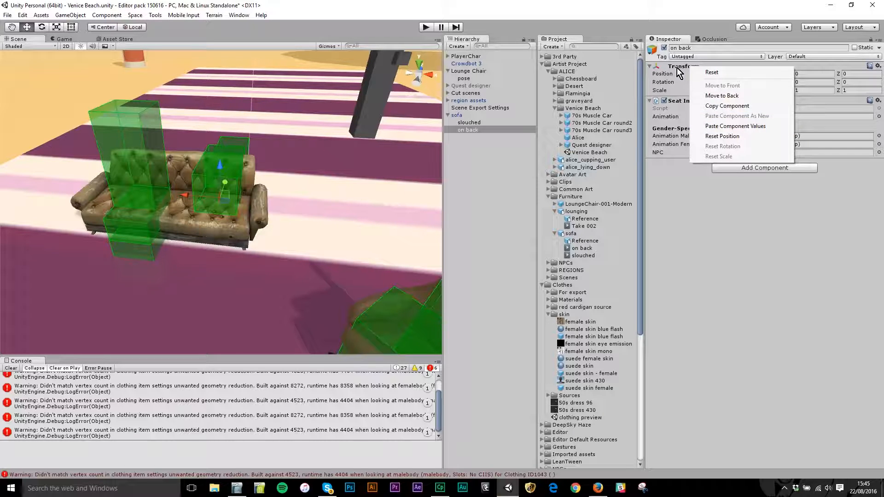
click(749, 126)
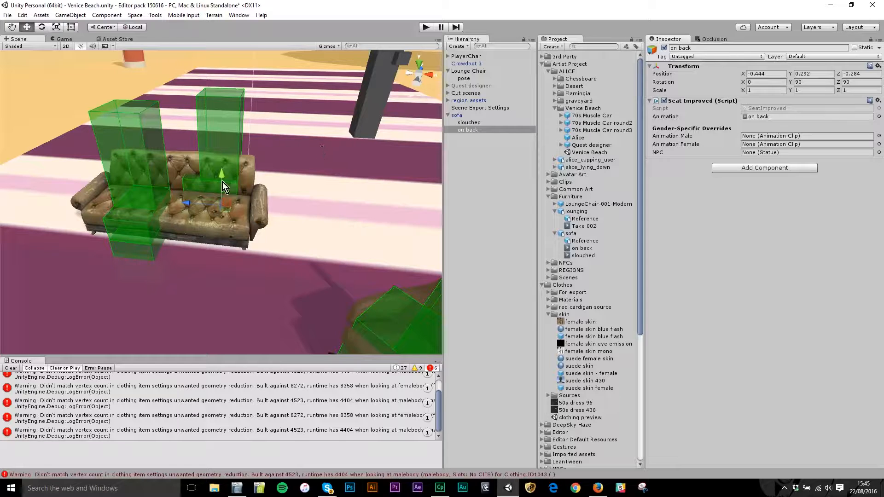
- Run the scene again to test the on back seat with the player character, viewing it from several angles, and exit play mode
click(426, 26)
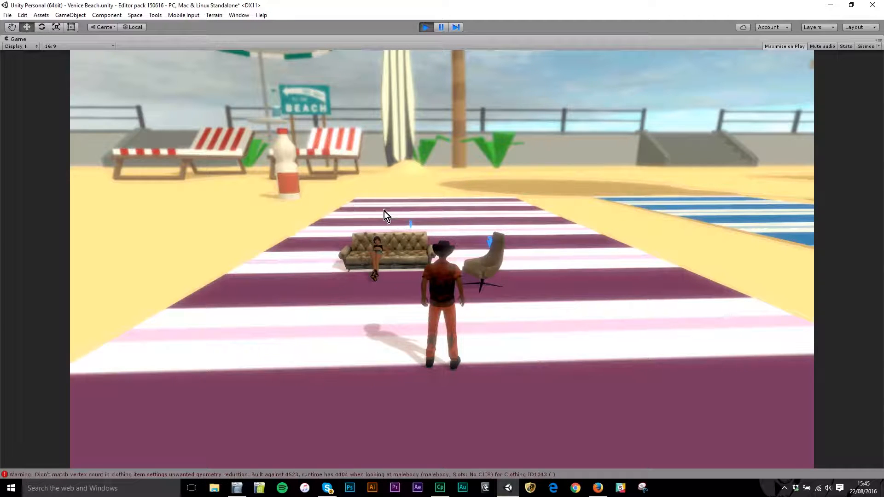
click(410, 224)
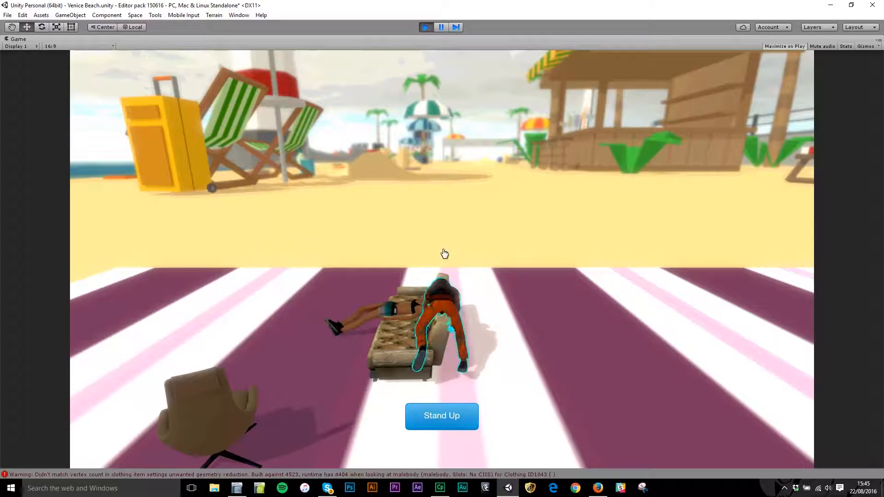
drag(639, 285, 324, 350)
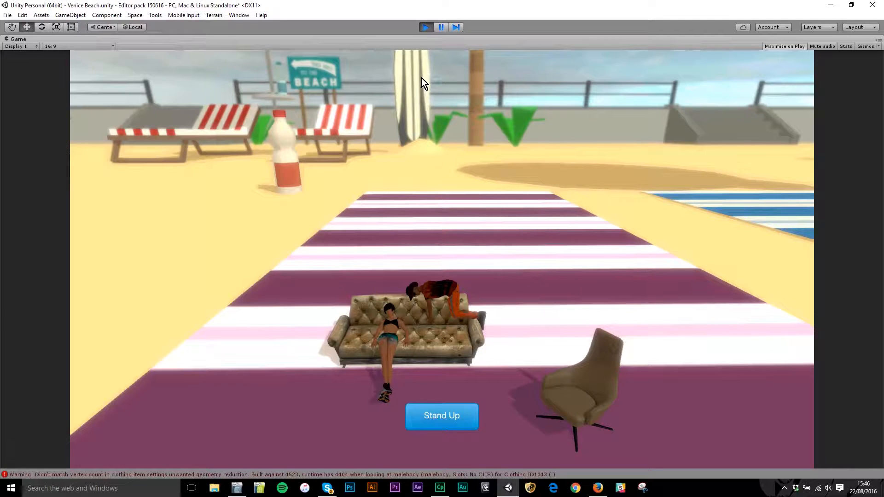
click(425, 29)
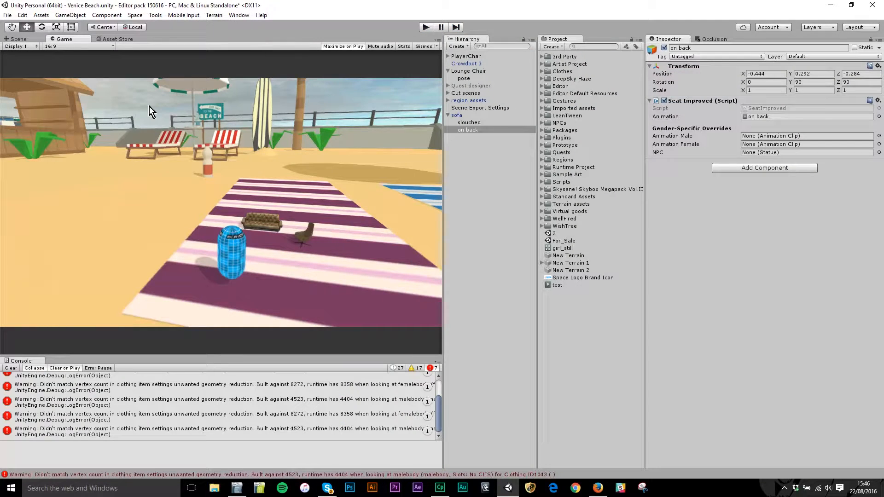